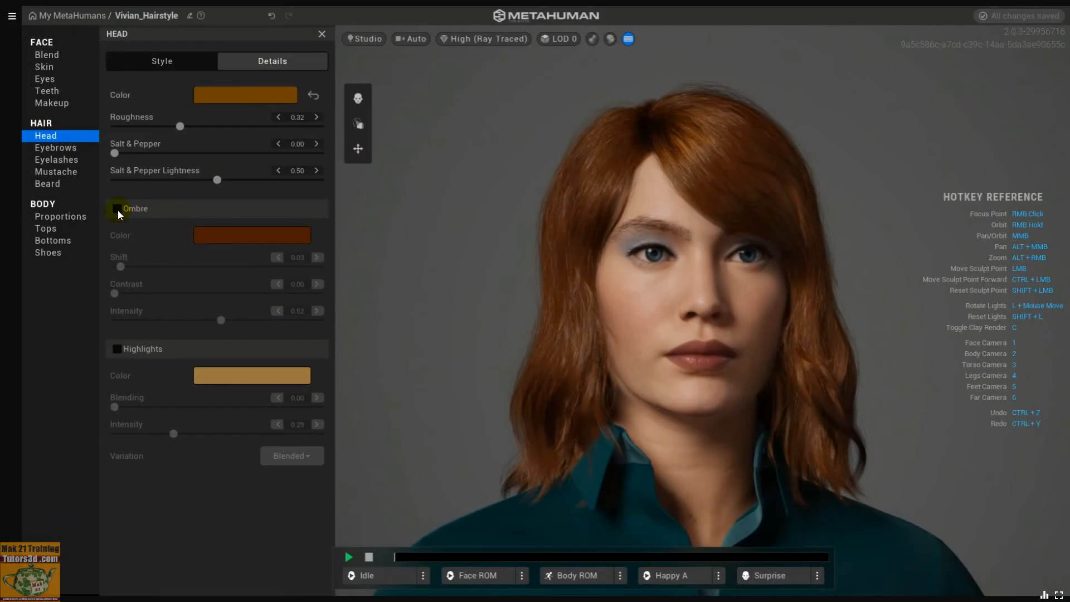
- Try out the Ombre and Highlights effects on the hair and switch both off again
click(117, 209)
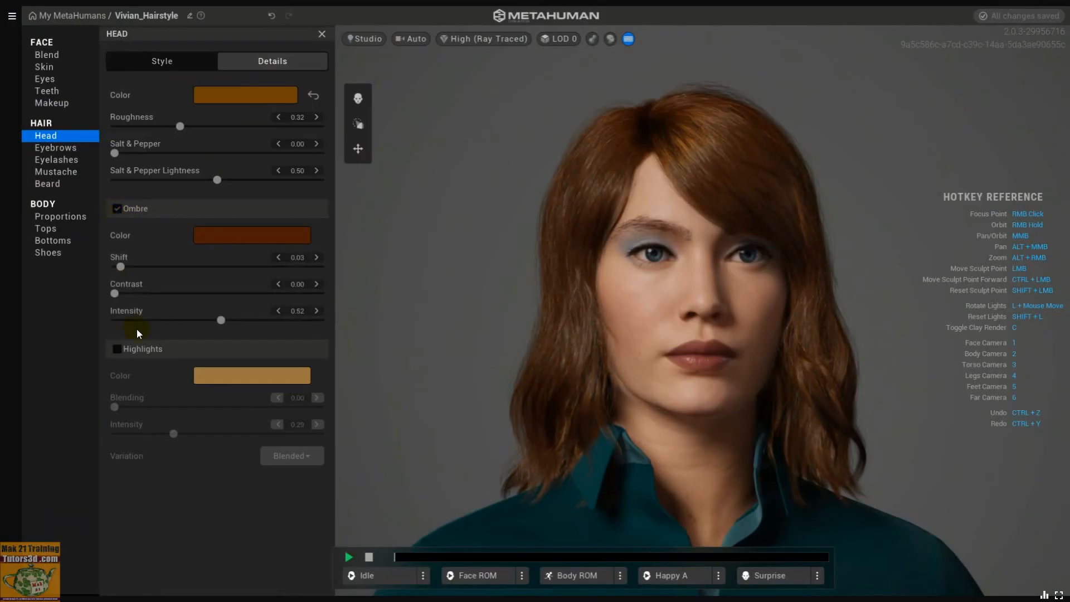
click(117, 349)
click(117, 349)
click(118, 349)
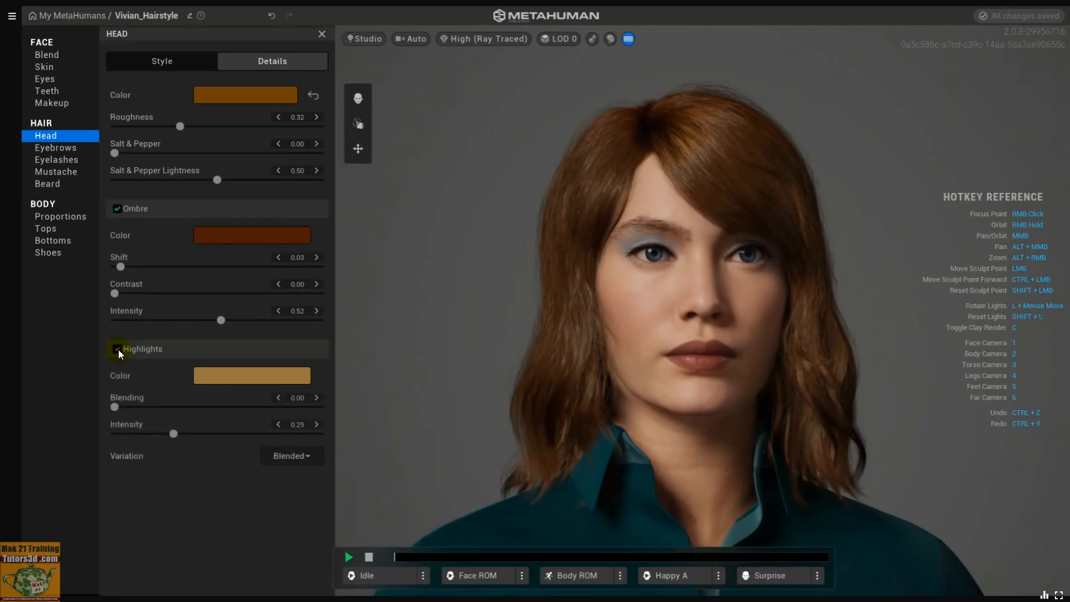
click(216, 385)
click(181, 61)
click(256, 61)
click(117, 349)
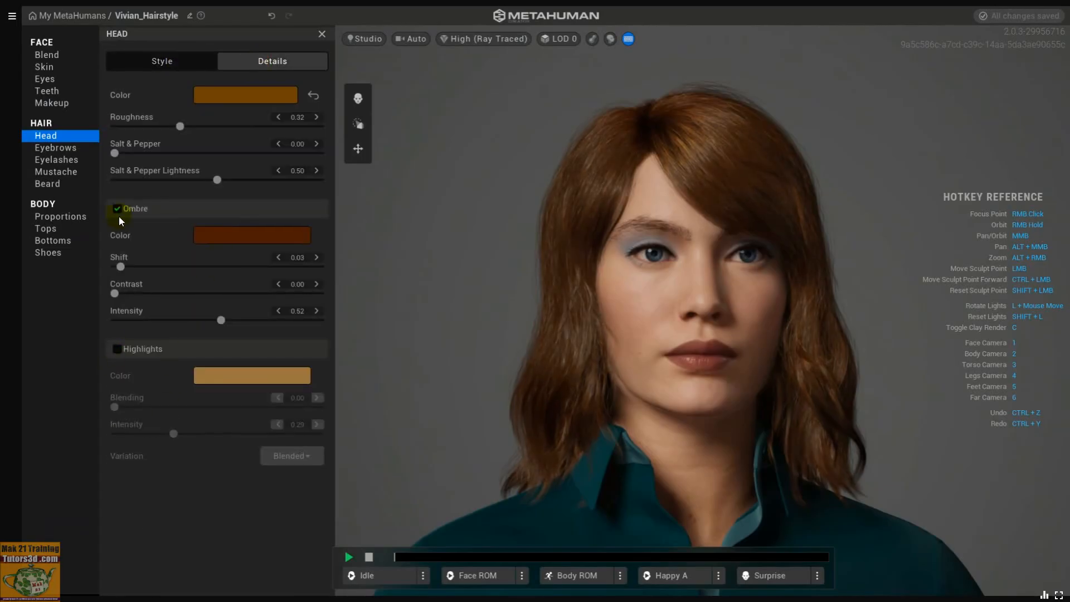
click(117, 209)
- Set the head hair's Roughness to 0.38 while viewing the hair up close
right_click(723, 230)
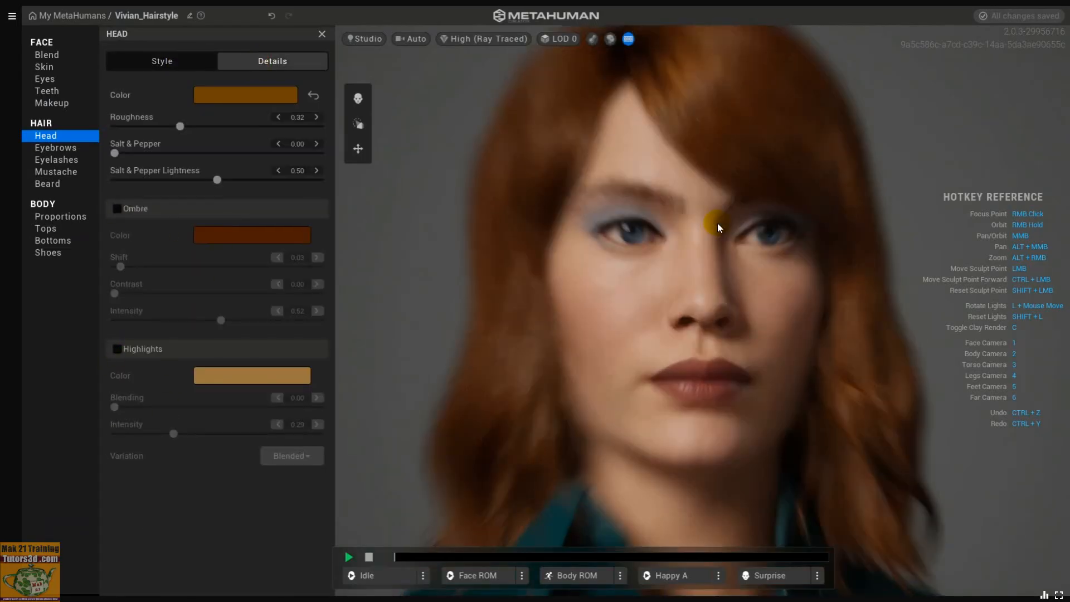
middle_drag(698, 234, 556, 300)
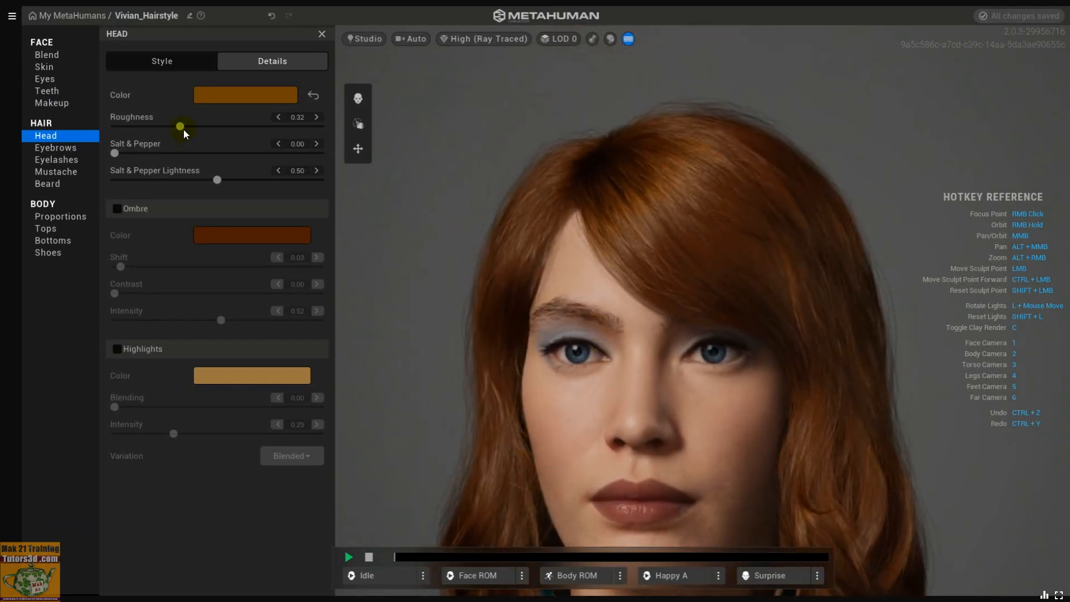
mouse_move(180, 126)
mouse_down()
mouse_move(286, 130)
mouse_move(160, 126)
mouse_move(192, 126)
mouse_up()
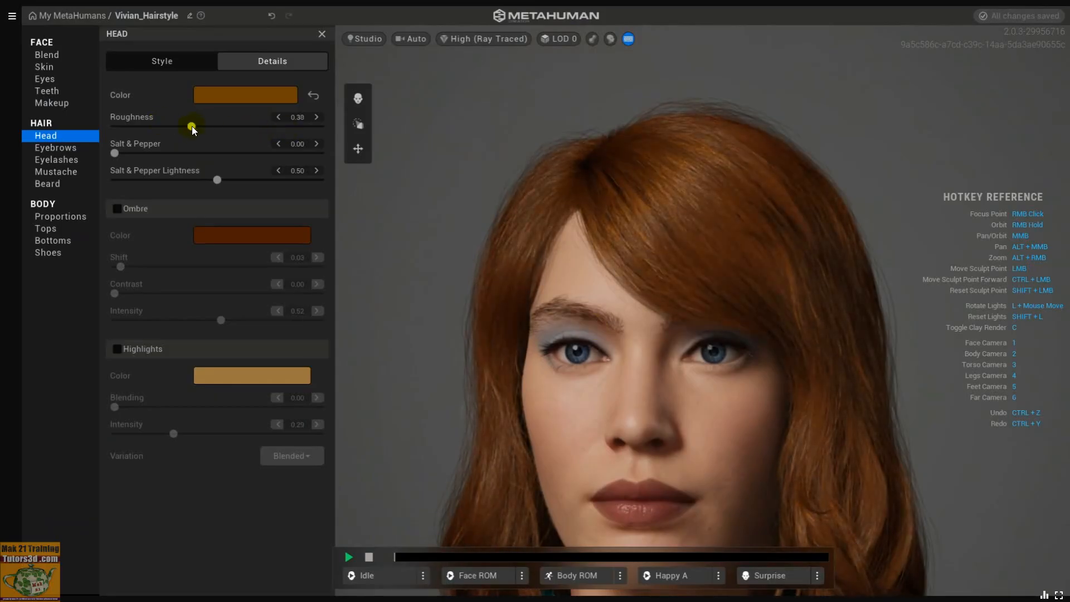
- Try different Salt & Pepper amounts on the head hair, ending at 0.52
drag(116, 153, 231, 151)
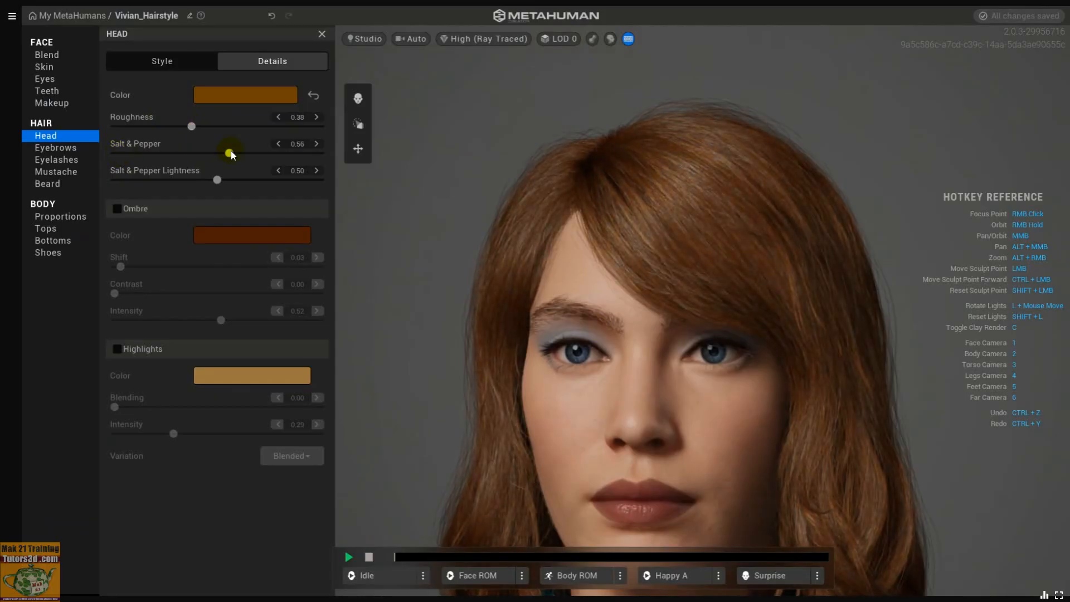
mouse_move(231, 152)
mouse_down()
mouse_move(190, 153)
mouse_move(242, 153)
mouse_up()
drag(163, 154, 113, 157)
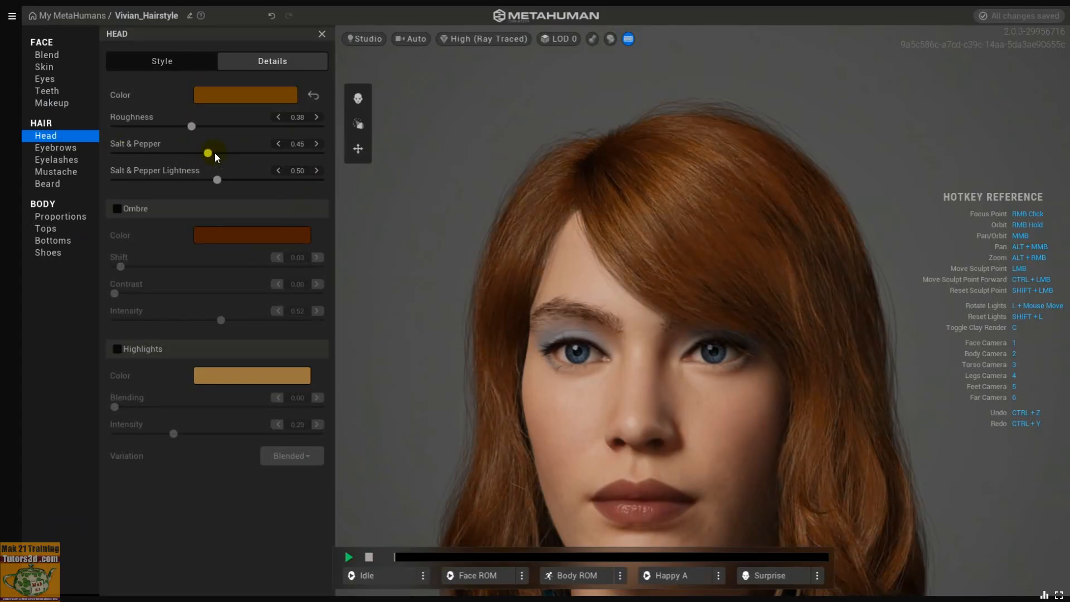
drag(218, 152, 222, 152)
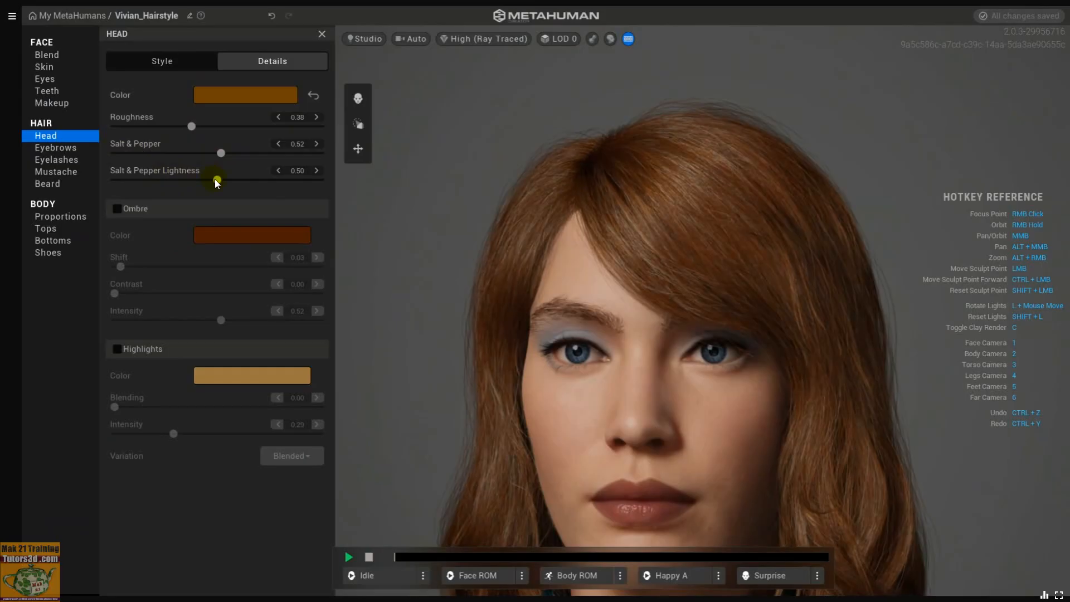
- Try a strongly greyed look with Salt & Pepper Lightness at 1.00 and Salt & Pepper at 0.90
drag(215, 179, 156, 180)
drag(296, 182, 323, 186)
scroll(706, 304, up, 5)
drag(225, 149, 301, 153)
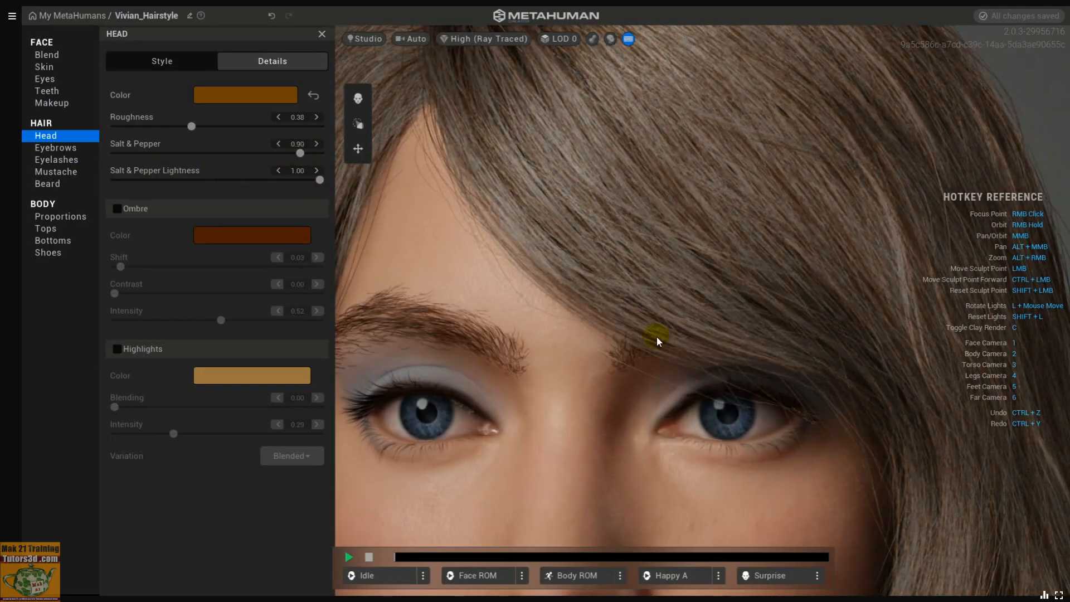
scroll(657, 338, down, 5)
scroll(686, 409, up, 3)
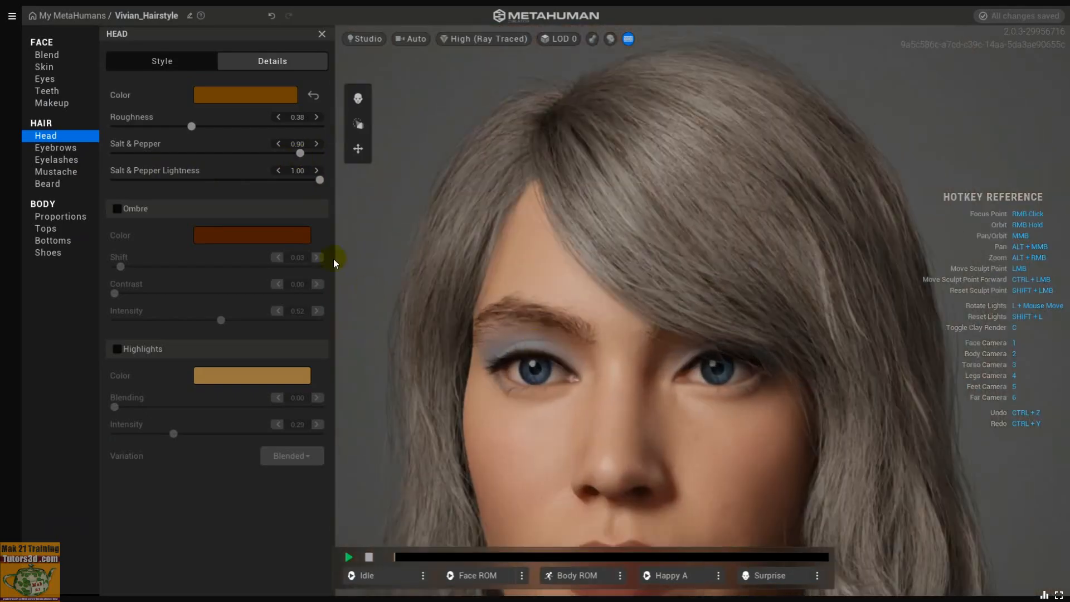
- Set the hair's Salt & Pepper to 0.00 and its Salt & Pepper Lightness to 0.28
drag(296, 148, 201, 149)
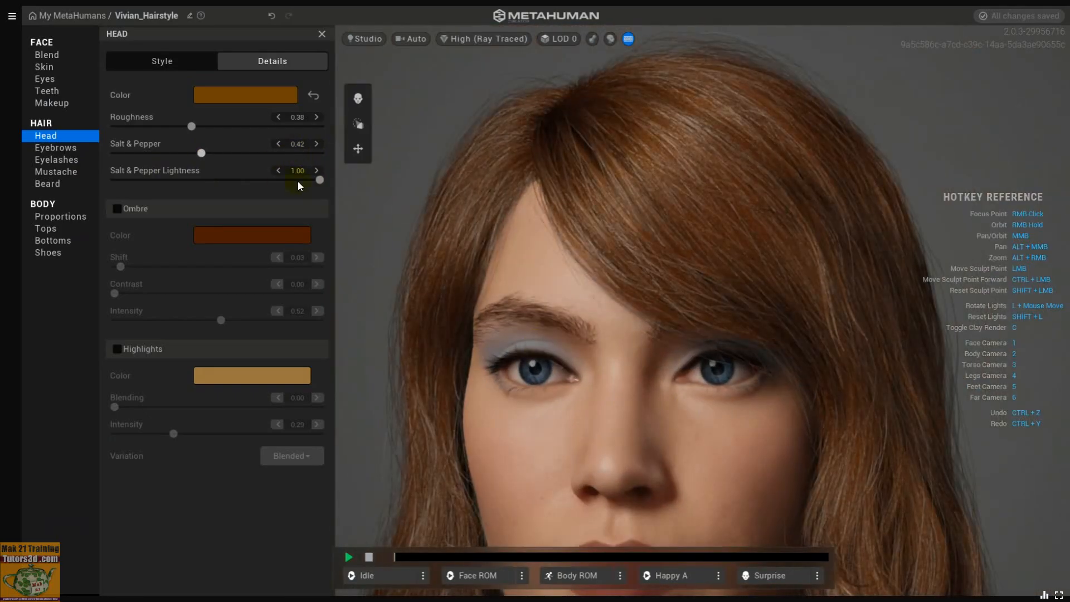
drag(319, 180, 128, 153)
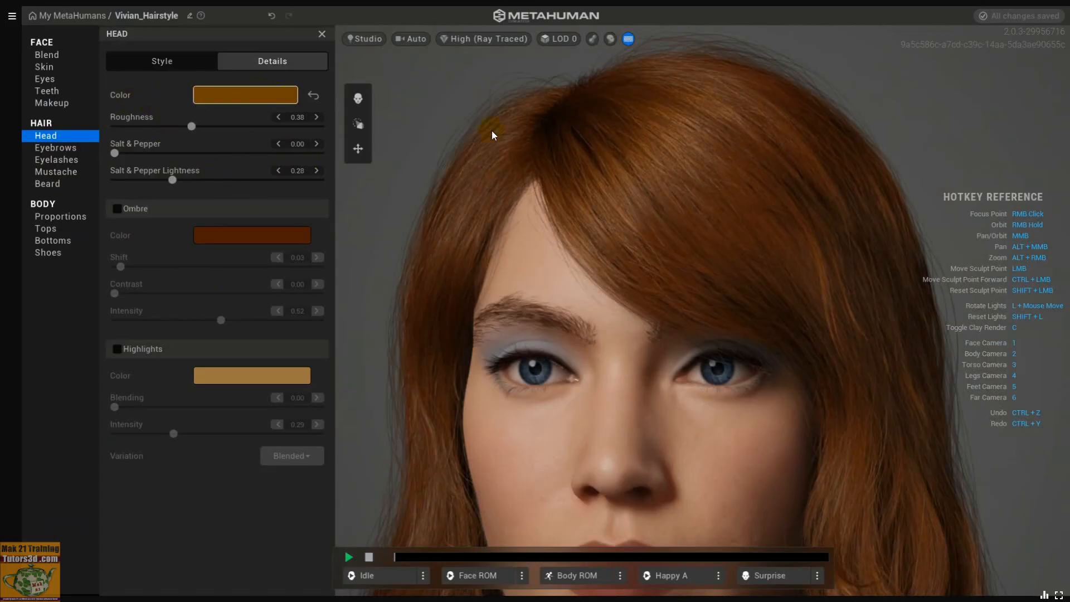
- Disable hair dye for the main hair color and set Melanin to 0.51 and Redness to 0.18
click(270, 100)
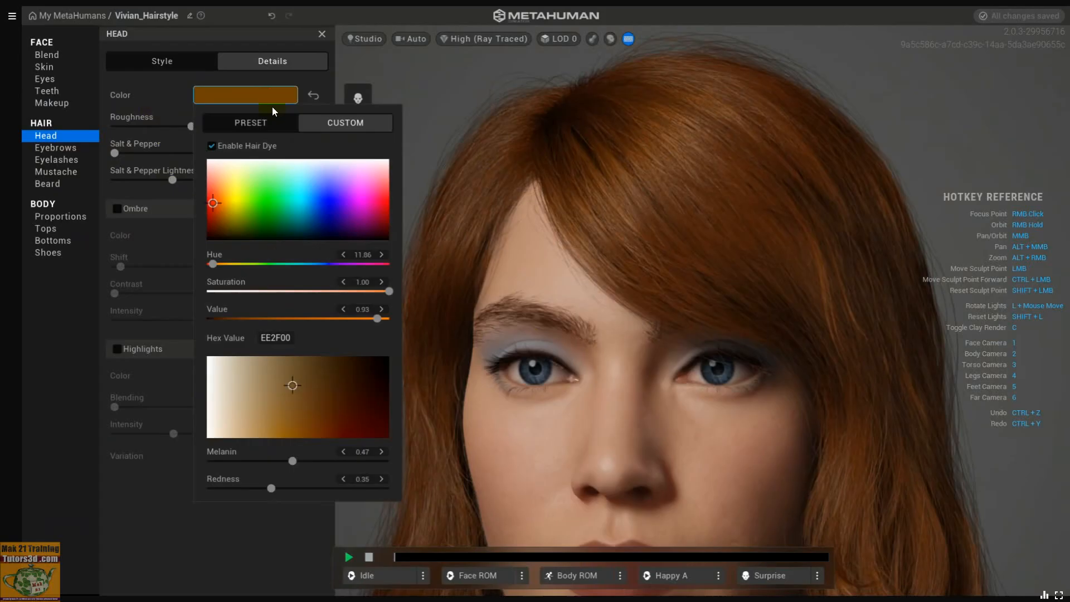
click(212, 146)
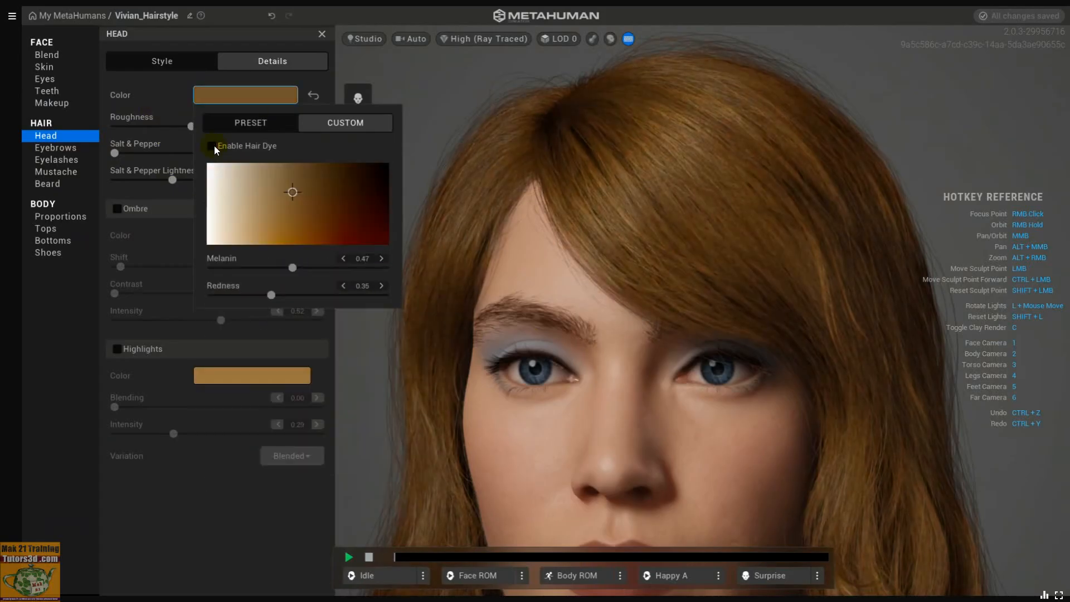
click(212, 146)
click(213, 146)
click(214, 146)
click(212, 146)
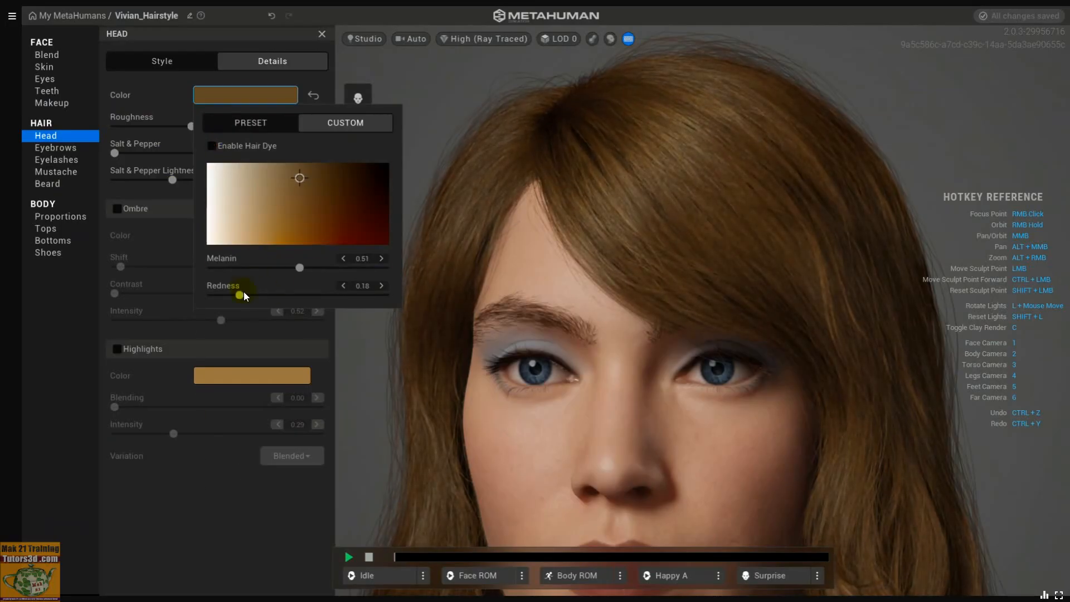
click(156, 63)
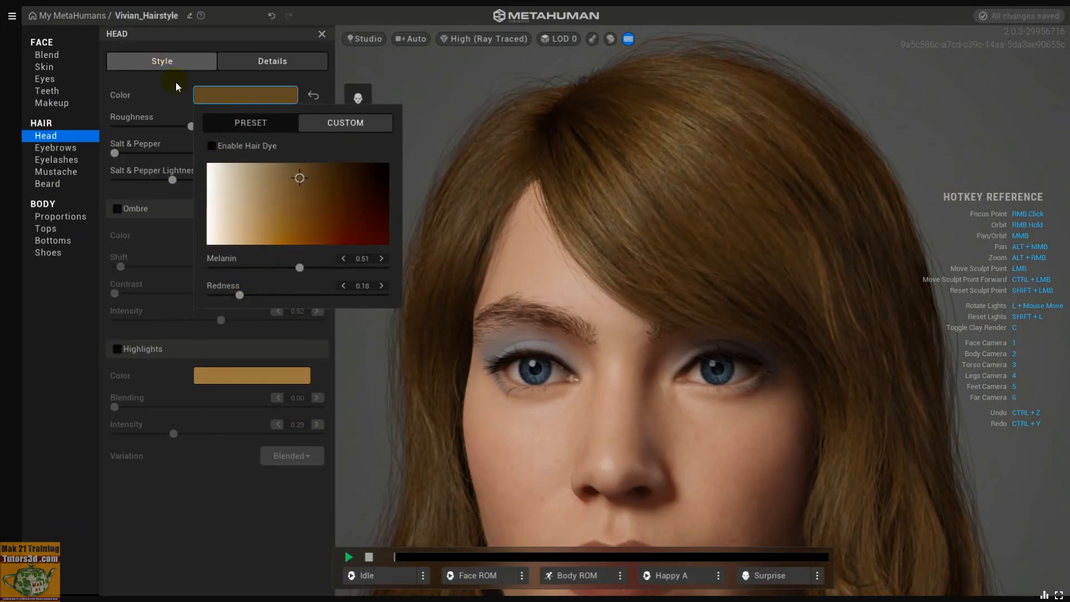
click(189, 61)
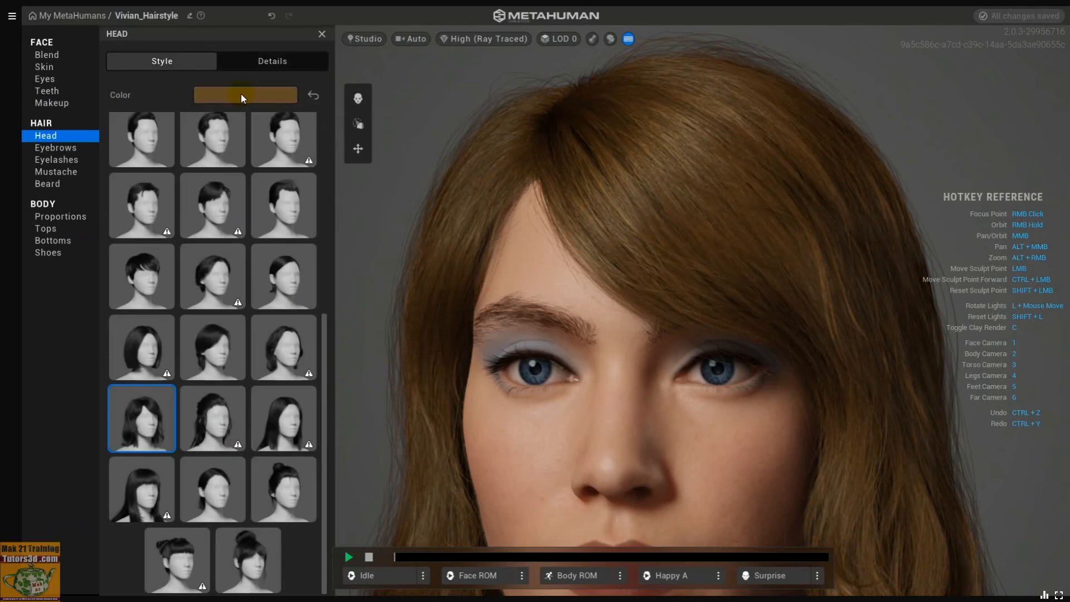
click(269, 61)
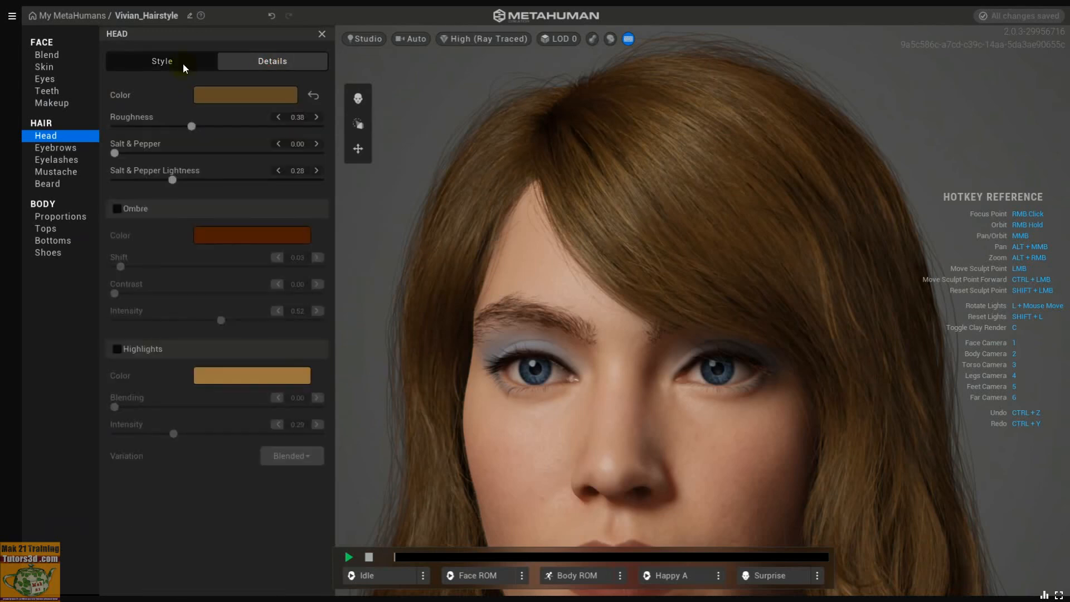
click(182, 63)
click(259, 66)
click(163, 61)
click(254, 64)
- Enable hair dye again for the main hair color and close the color settings
click(264, 99)
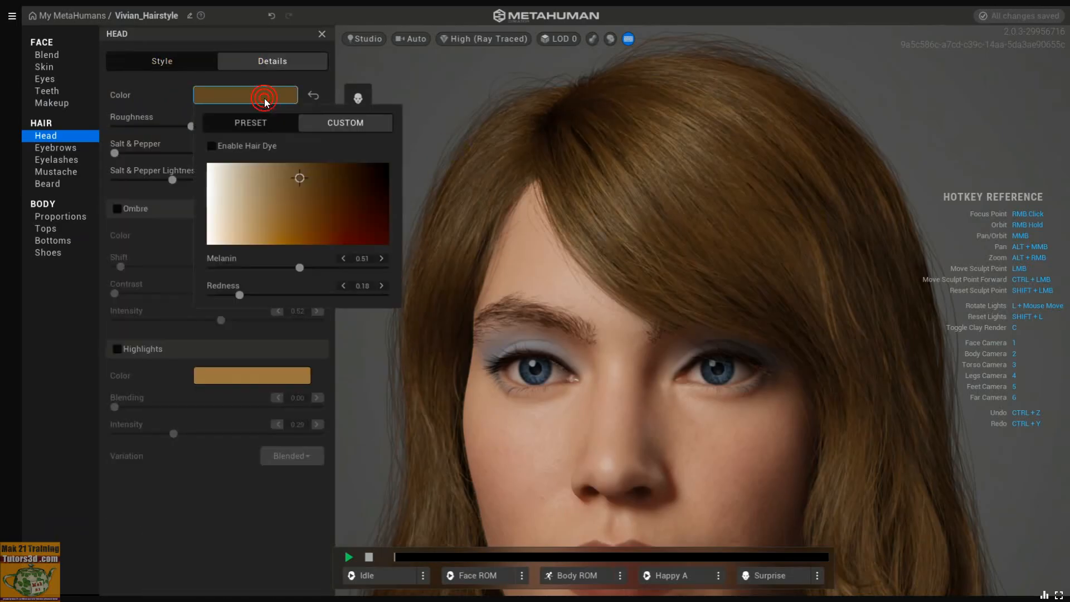
click(212, 146)
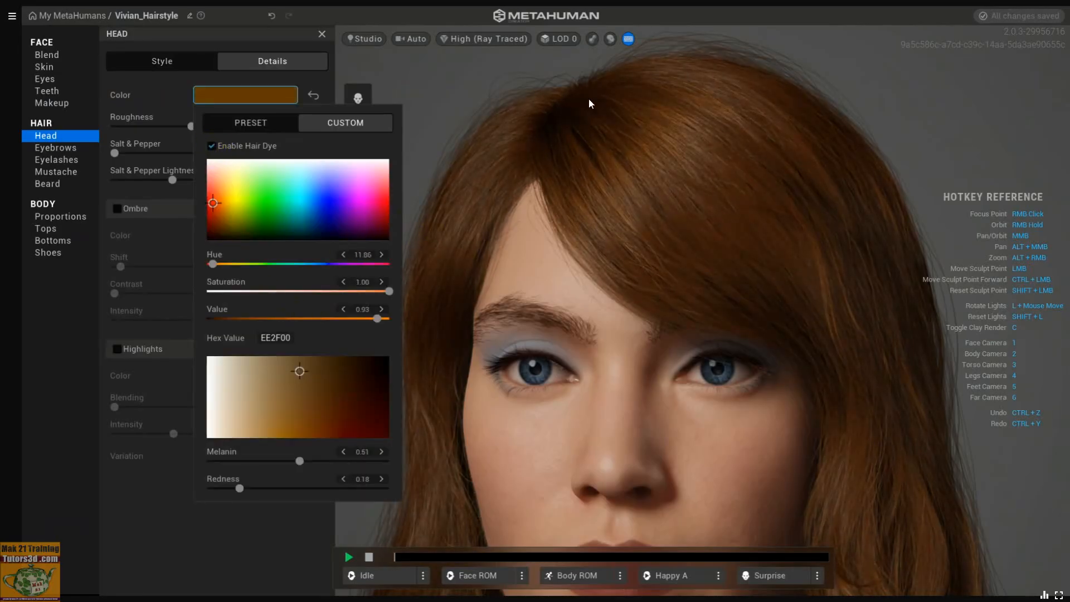
scroll(658, 265, down, 3)
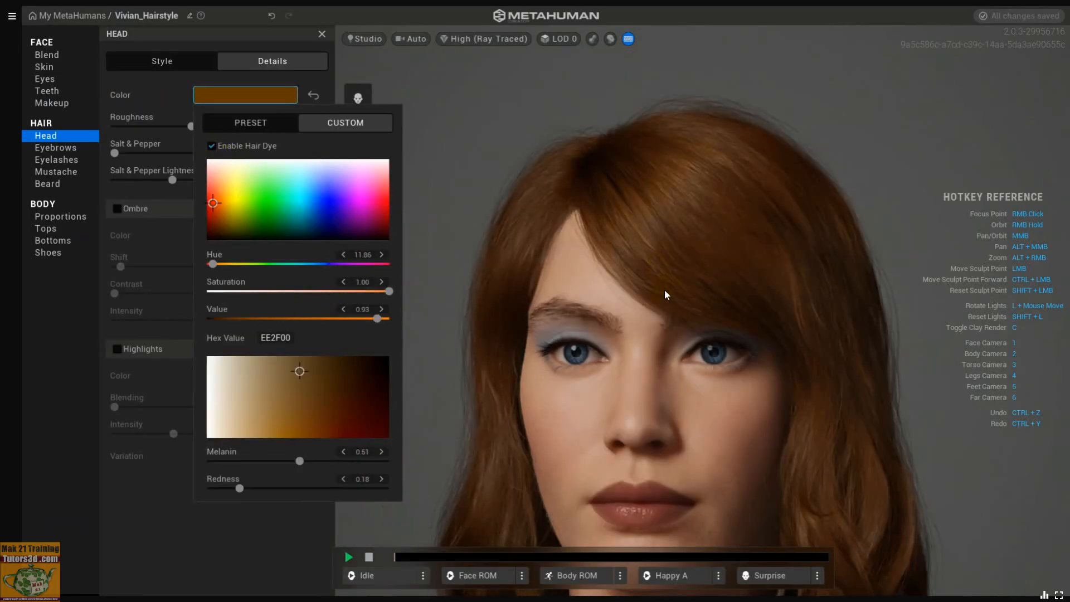
click(670, 307)
scroll(691, 332, up, 3)
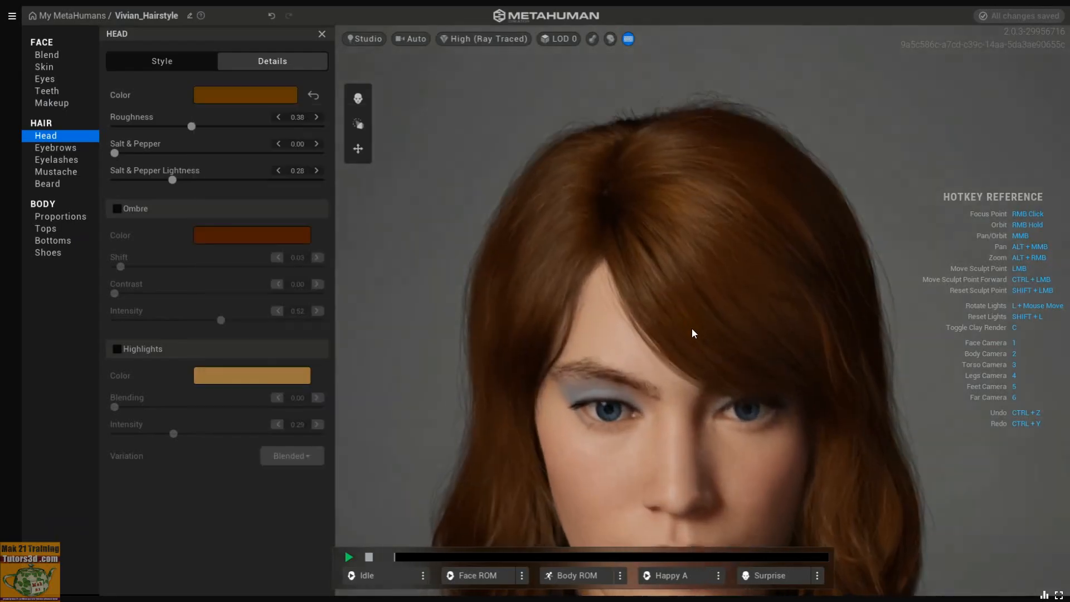
- Dye the main hair color green with a hue of about 125 and hex value 00F515
click(250, 96)
drag(219, 201, 272, 202)
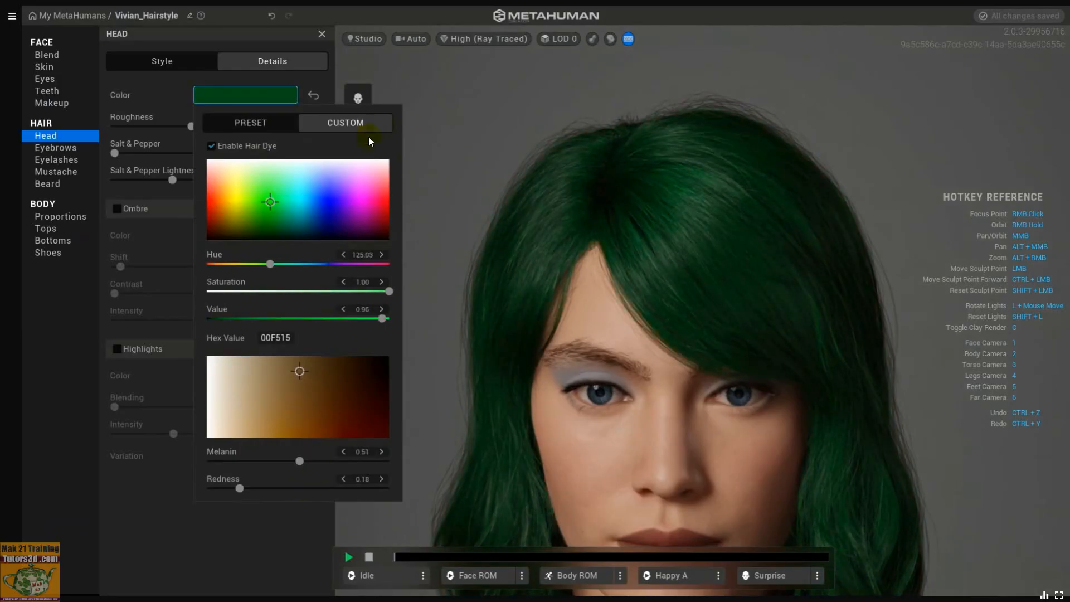
click(228, 529)
- Enable Ombre on the green hair and set its Shift to 0.54
click(117, 209)
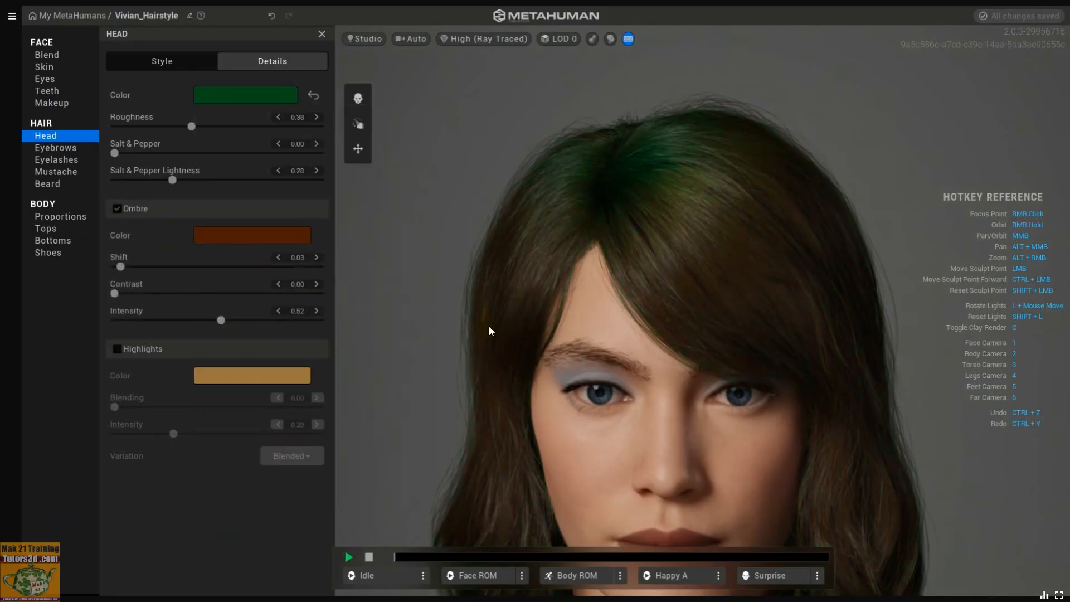
right_drag(594, 346, 607, 380)
right_drag(703, 388, 715, 231)
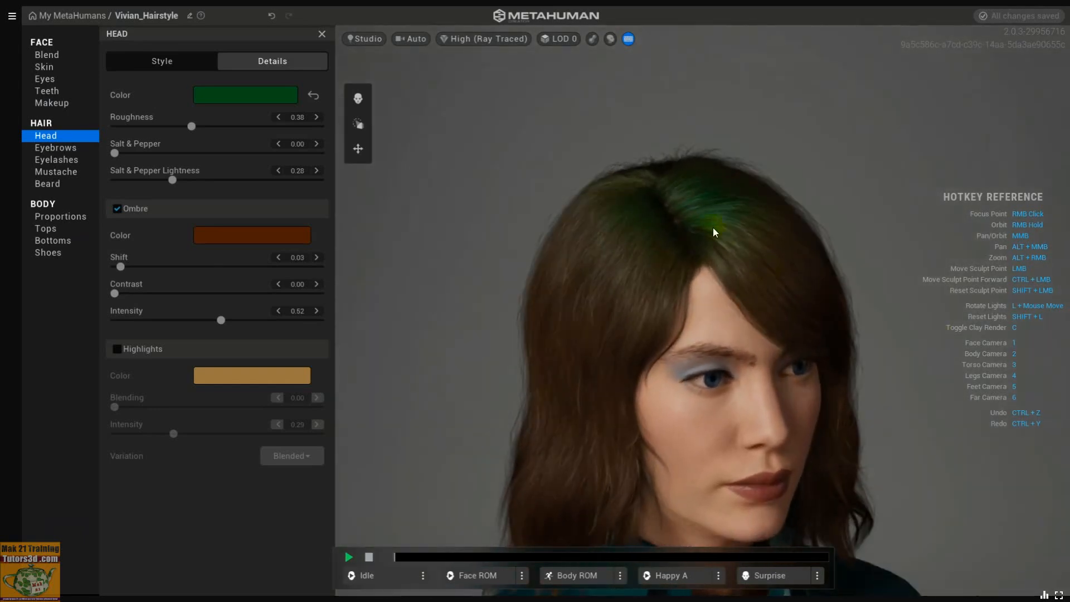
right_drag(613, 350, 685, 342)
drag(122, 265, 225, 268)
mouse_move(623, 352)
right_down()
mouse_move(690, 292)
mouse_move(571, 333)
mouse_move(682, 390)
mouse_move(596, 333)
mouse_move(587, 311)
mouse_move(734, 294)
mouse_move(666, 195)
right_up()
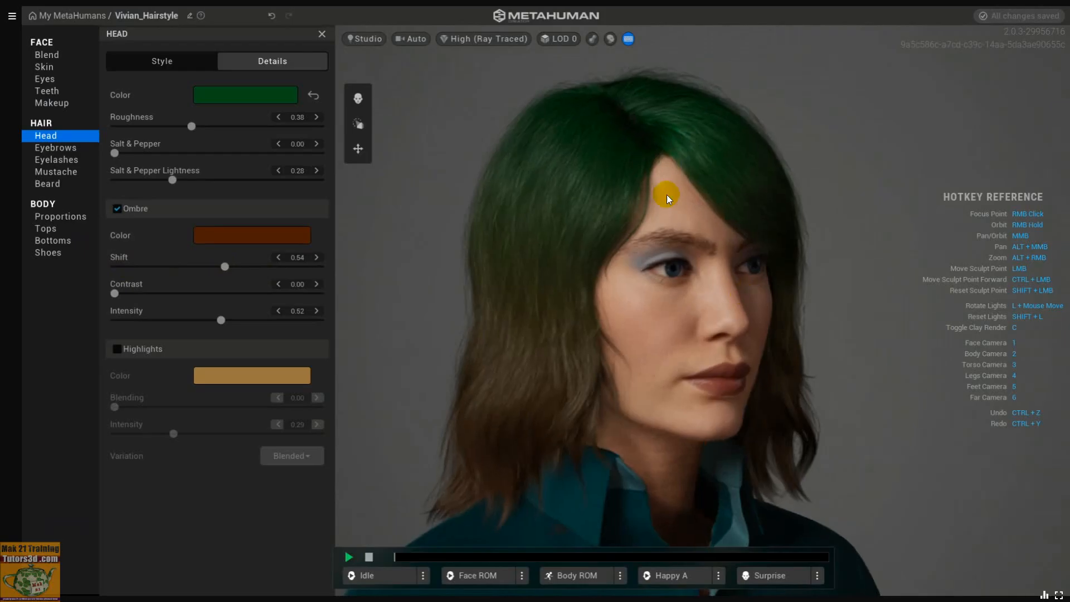
- Test the extremes of the Ombre Shift by setting it to 1.00 and down to 0.00
drag(225, 266, 375, 270)
drag(227, 265, 371, 279)
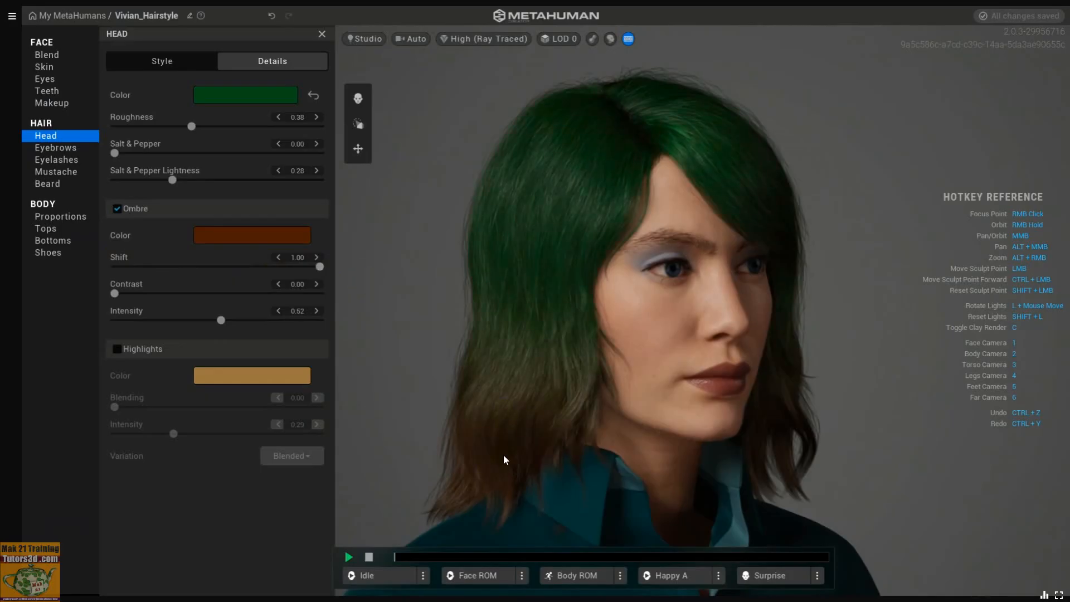
drag(319, 266, 129, 263)
drag(206, 259, 75, 253)
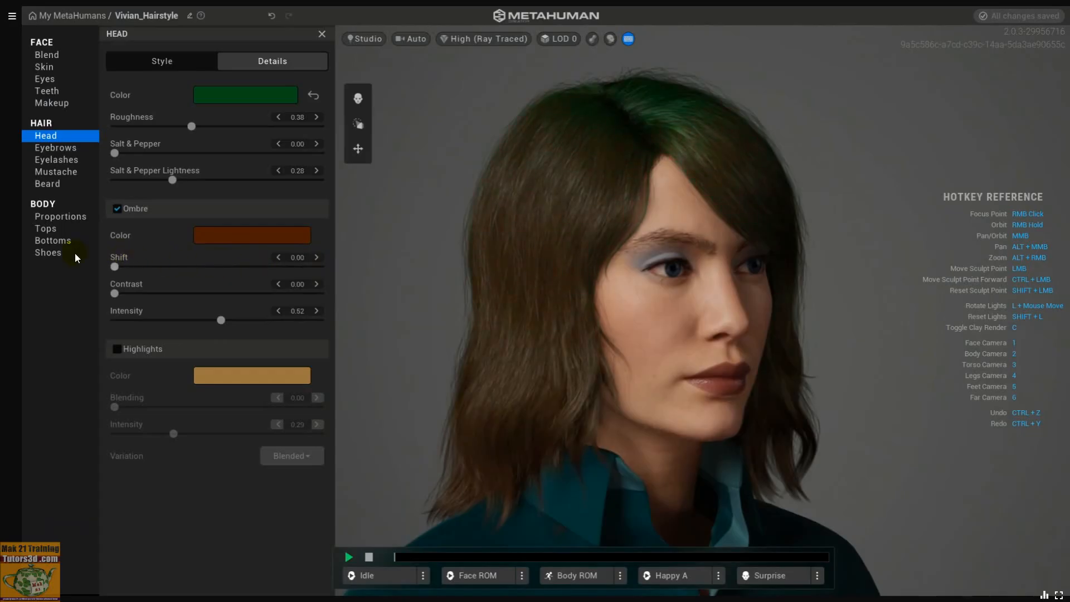
- Set the Ombre Shift to 0.63 and the Ombre Contrast to 0.19
click(122, 266)
drag(252, 270, 206, 263)
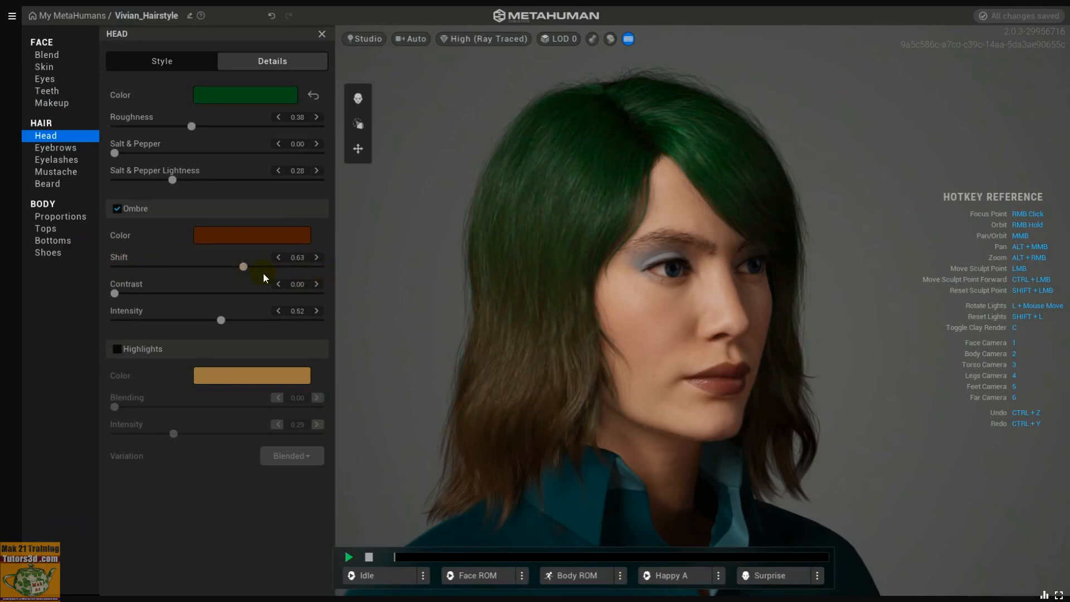
mouse_move(127, 288)
mouse_down()
mouse_move(346, 298)
mouse_move(145, 294)
mouse_up()
scroll(500, 315, up, 2)
drag(251, 303, 155, 302)
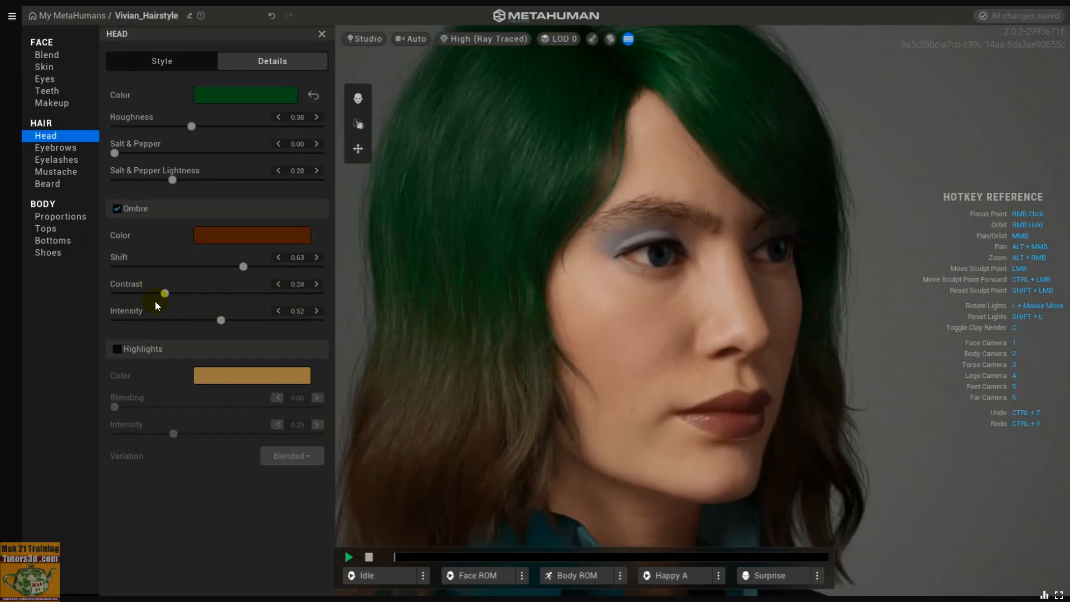
- Try a stronger Ombre Intensity of 0.88 and settle it at 0.69
drag(223, 318, 320, 340)
middle_drag(531, 330, 574, 236)
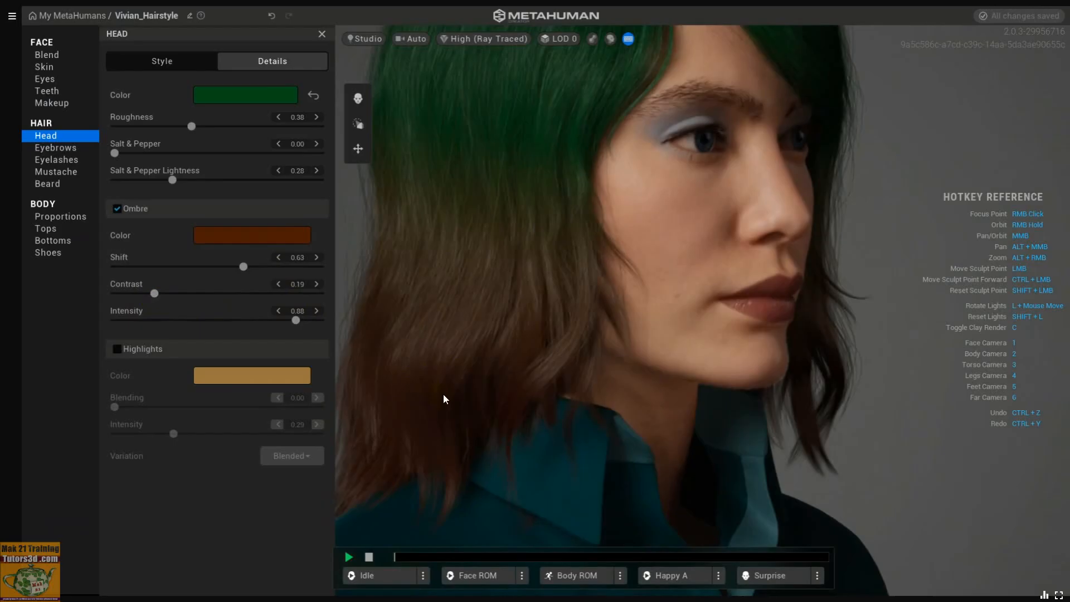
drag(218, 318, 260, 315)
- Lower the Ombre Shift to 0.47 and toggle Ombre off and back on to compare the looks
drag(249, 269, 229, 260)
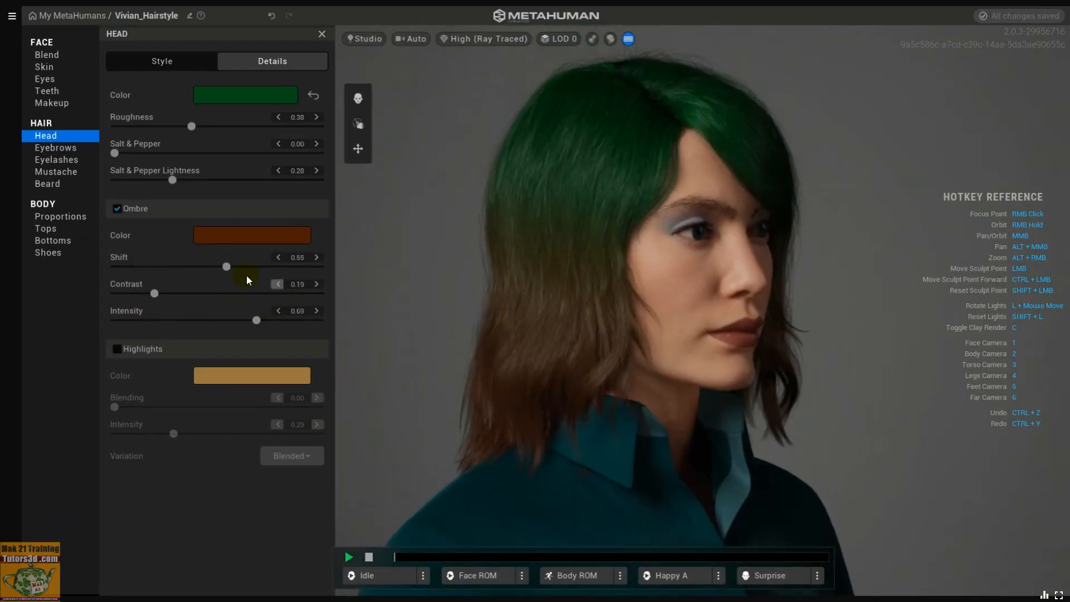
drag(228, 267, 195, 279)
click(118, 208)
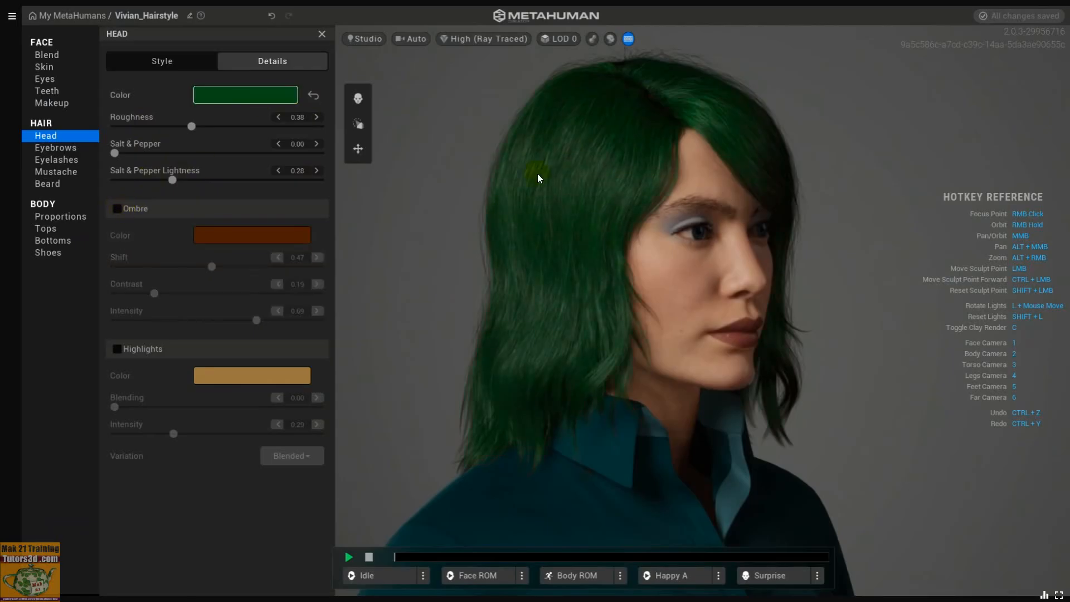
click(121, 211)
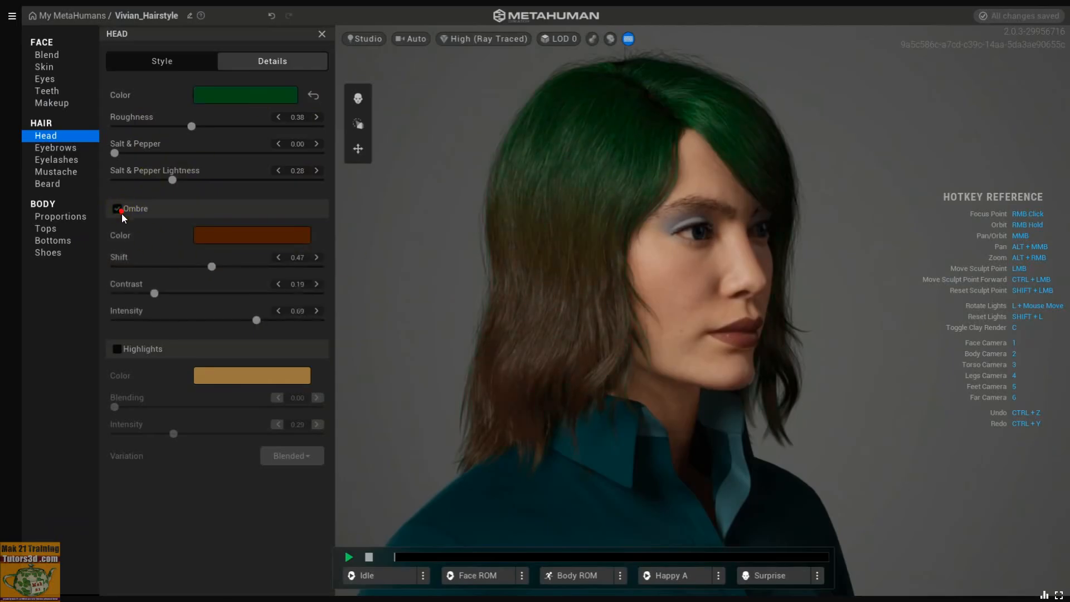
- Enable hair dye for the Ombre color and try a dark green dye, hex 00703C
click(262, 241)
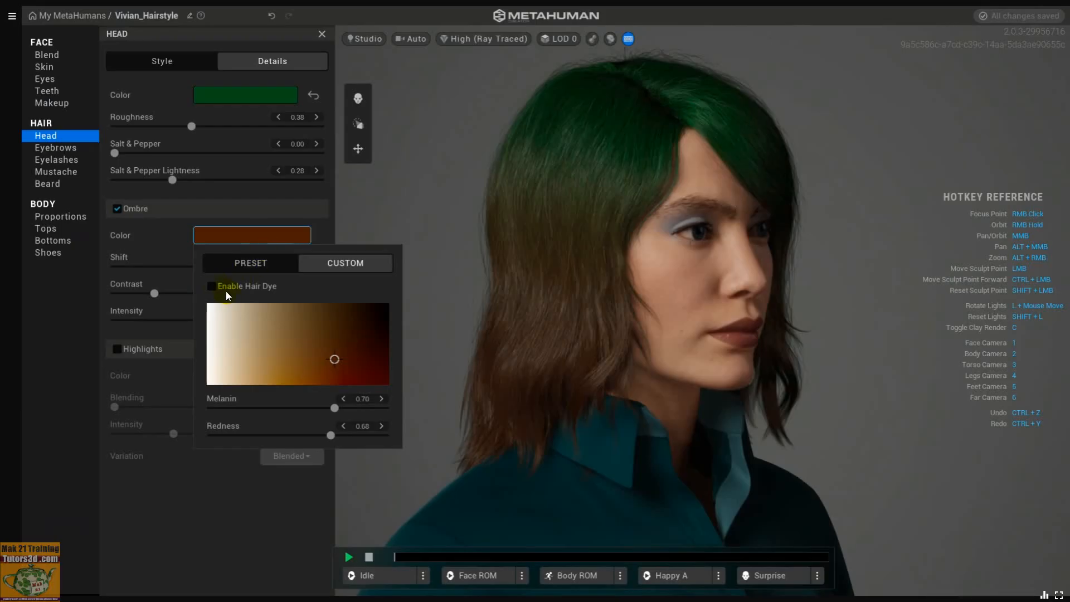
click(212, 287)
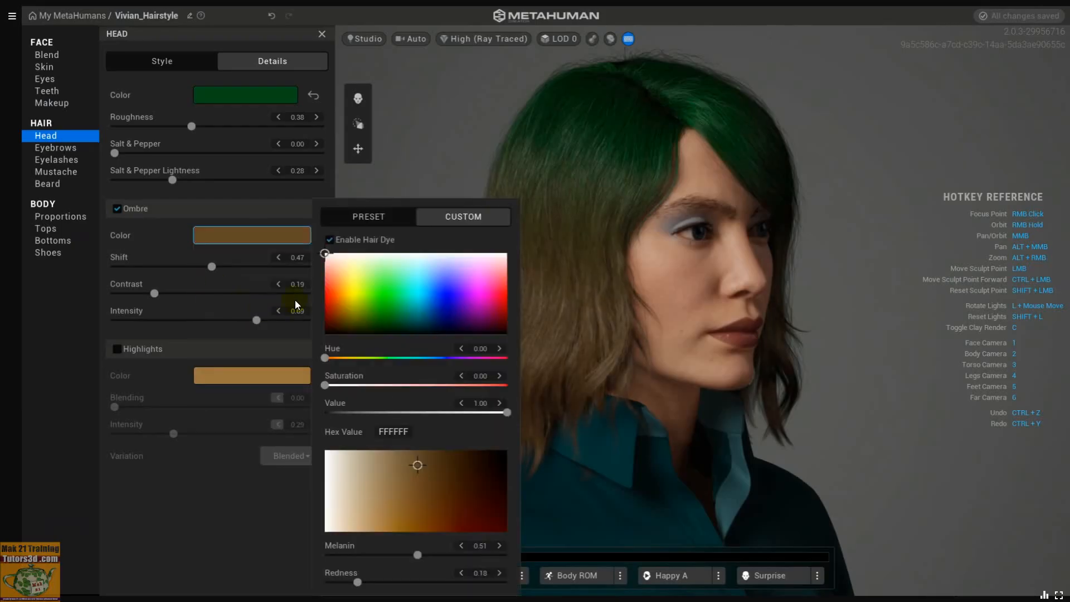
mouse_move(326, 255)
mouse_down()
mouse_move(416, 318)
mouse_move(390, 306)
mouse_move(470, 301)
mouse_move(386, 311)
mouse_move(402, 317)
mouse_up()
click(444, 204)
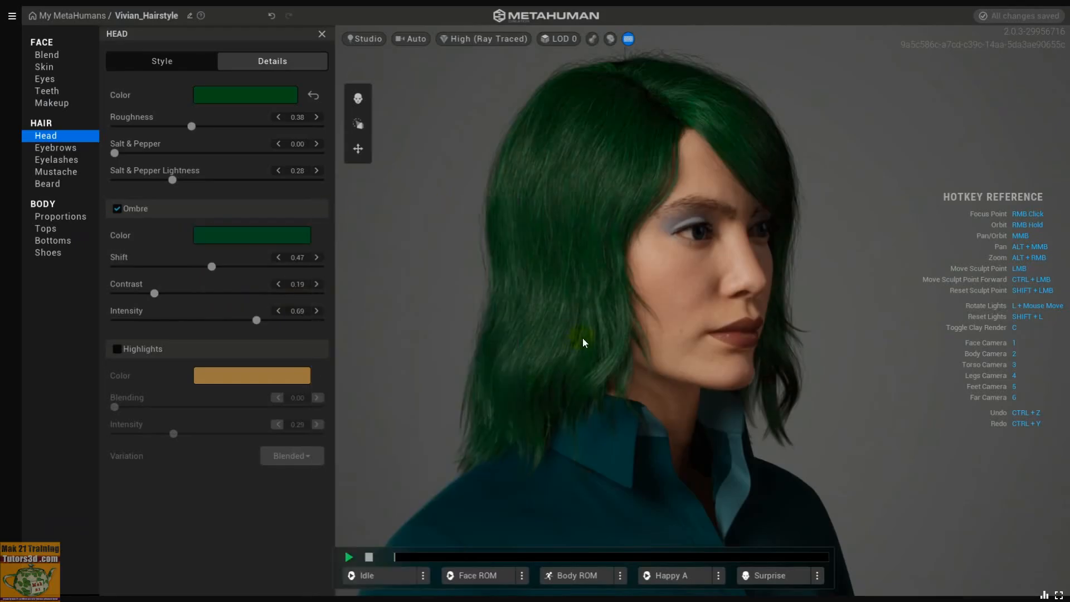
- Try a magenta Ombre dye, hex C900BF, and turn hair dye off for the Ombre color
click(259, 239)
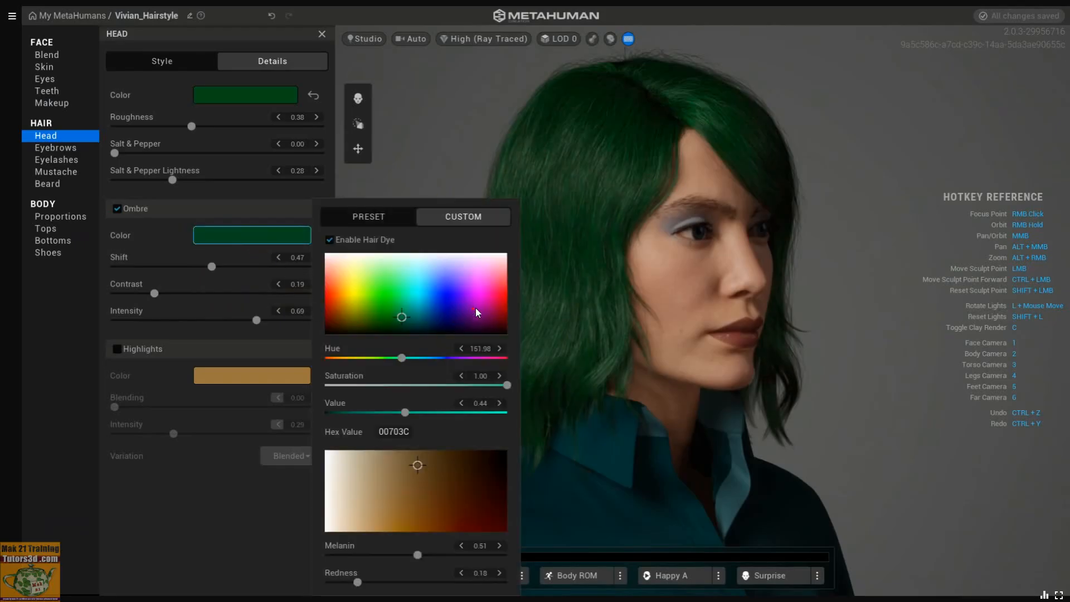
click(477, 305)
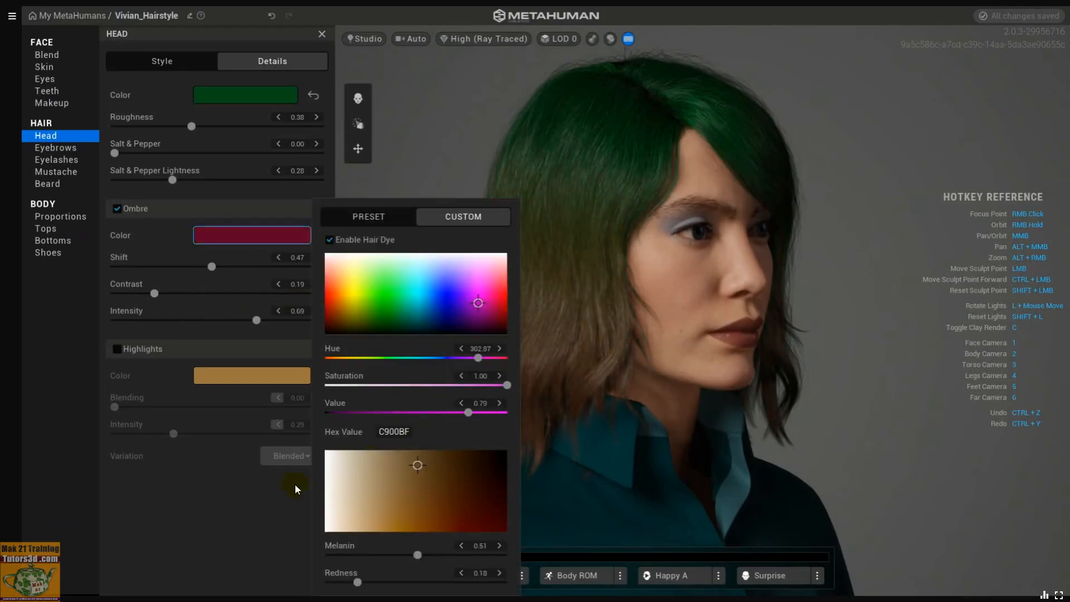
click(275, 504)
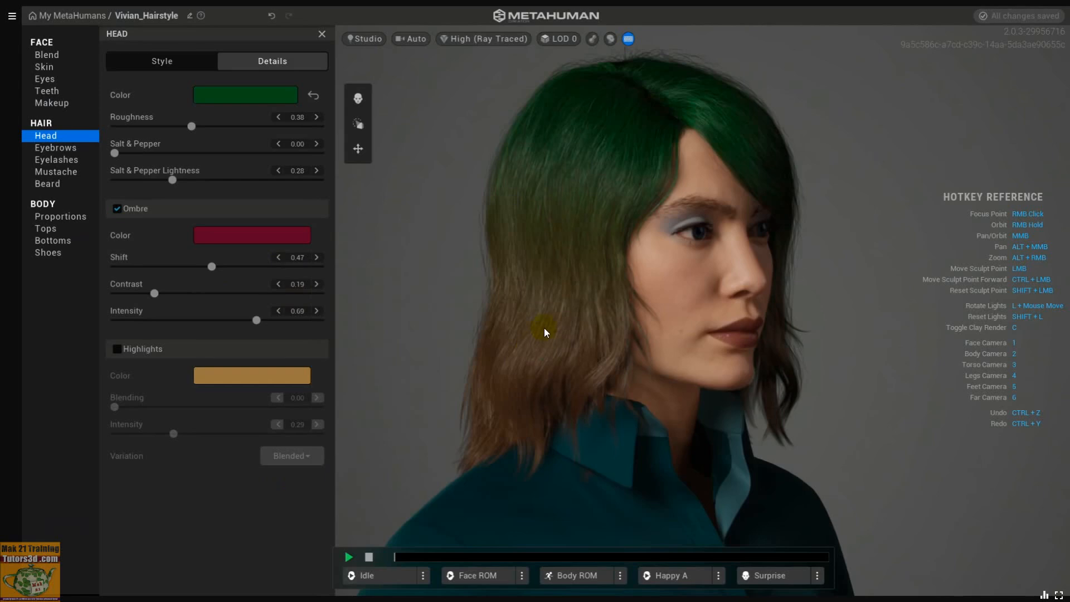
click(250, 240)
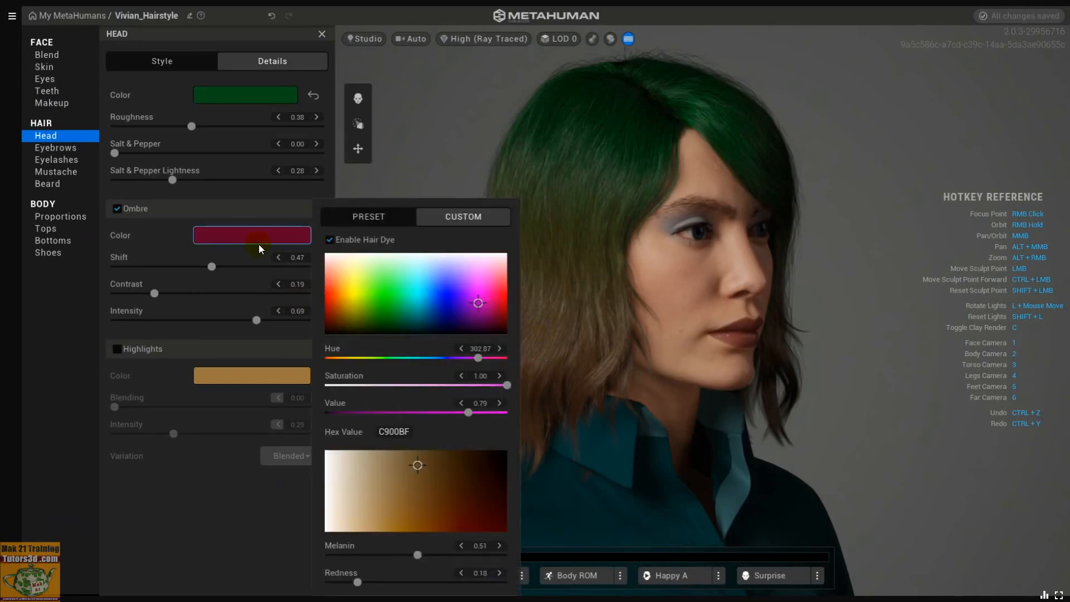
click(332, 240)
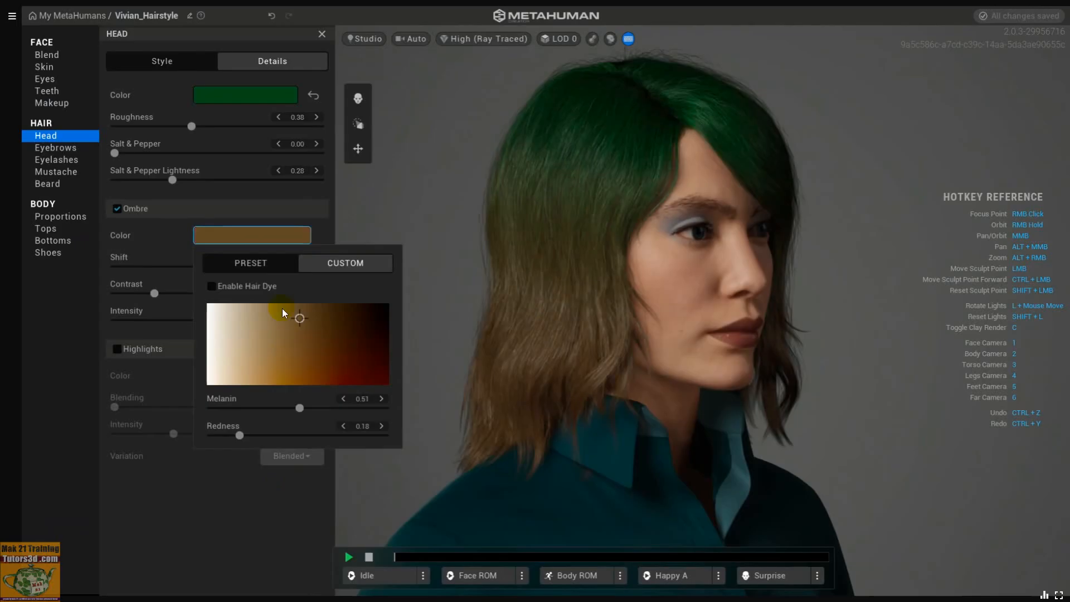
- Preview the Deep preset palette for the Ombre color
click(245, 265)
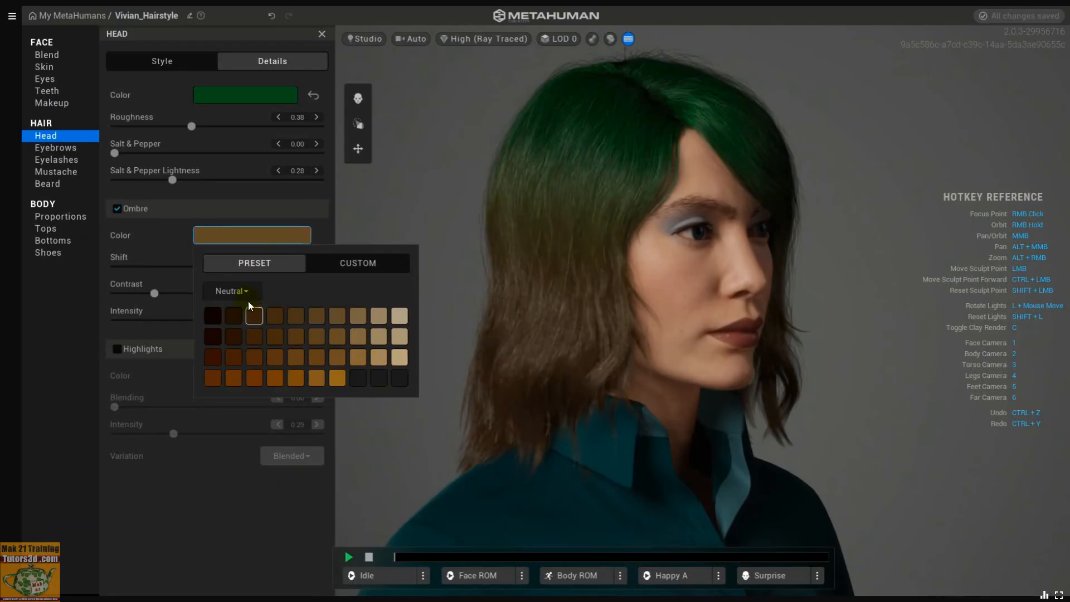
click(230, 291)
click(231, 317)
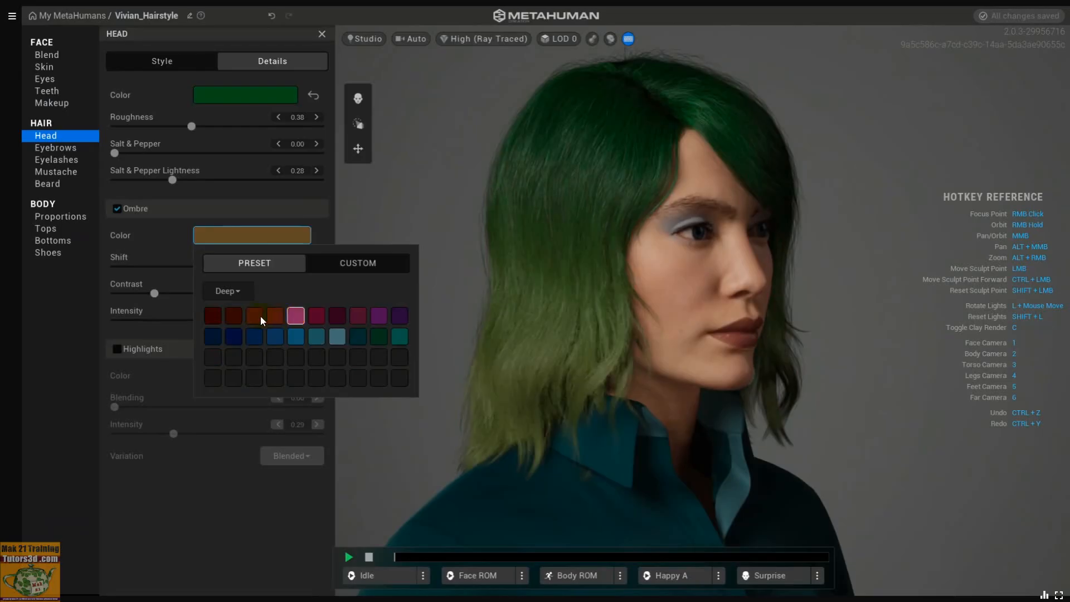
click(267, 269)
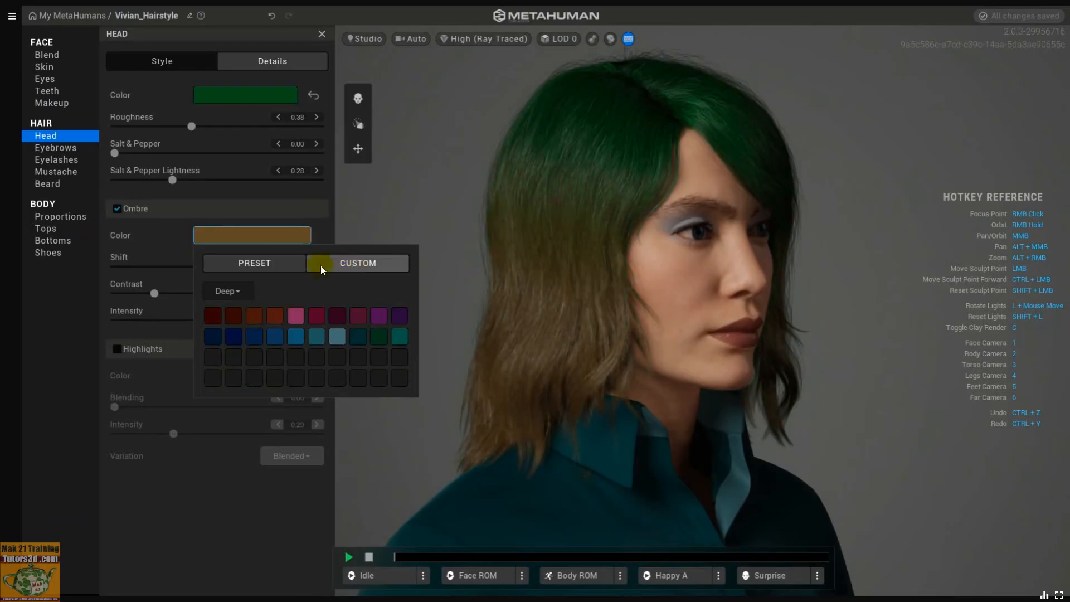
- Try the salmon-orange swatch from the Vibrant presets as the Ombre color
click(247, 290)
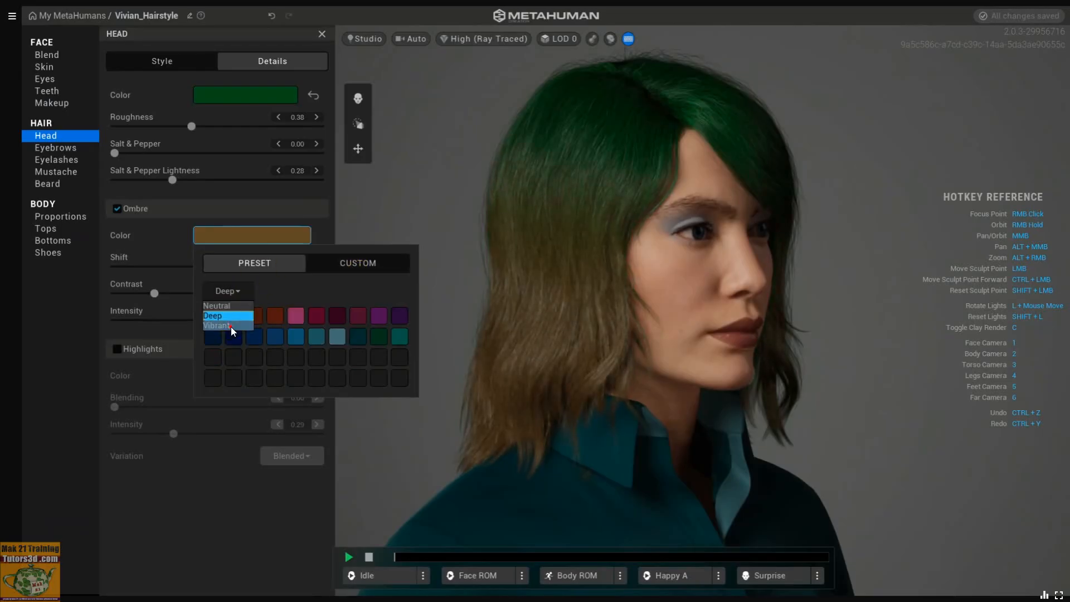
click(231, 327)
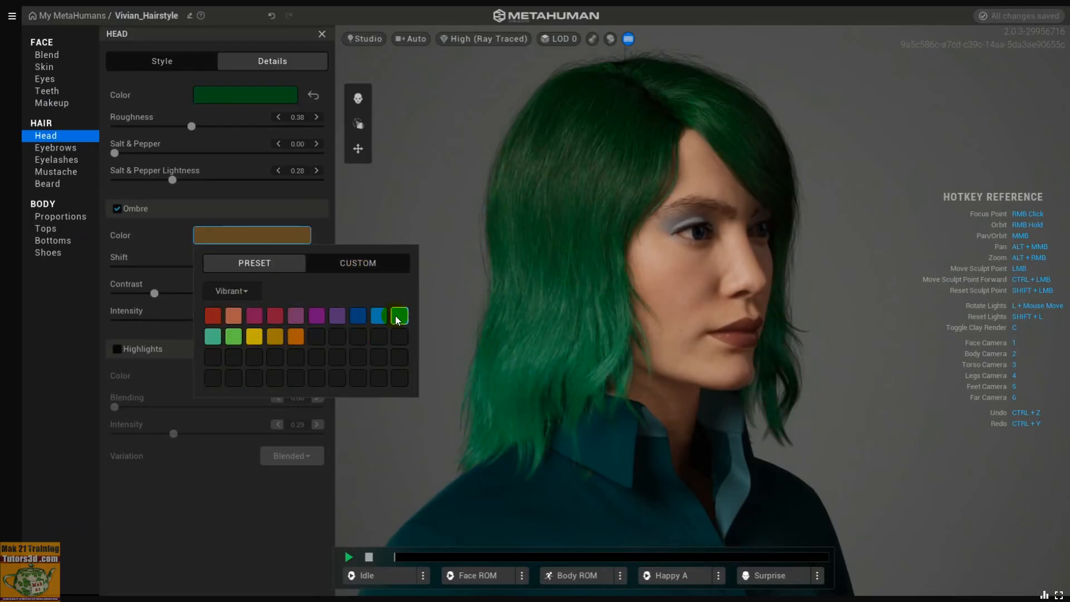
click(236, 319)
click(213, 513)
mouse_move(218, 273)
mouse_down()
mouse_move(140, 263)
mouse_move(234, 264)
mouse_move(183, 263)
mouse_move(217, 267)
mouse_up()
- Set the Ombre color to the second orange-brown swatch in the last row of the Neutral presets
click(241, 239)
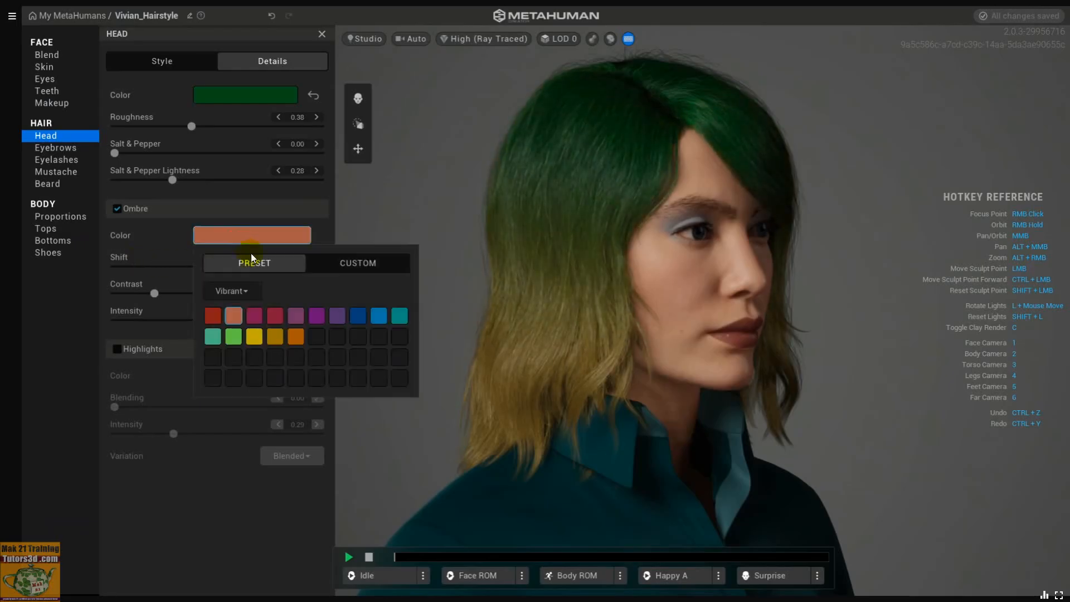
click(244, 295)
click(231, 306)
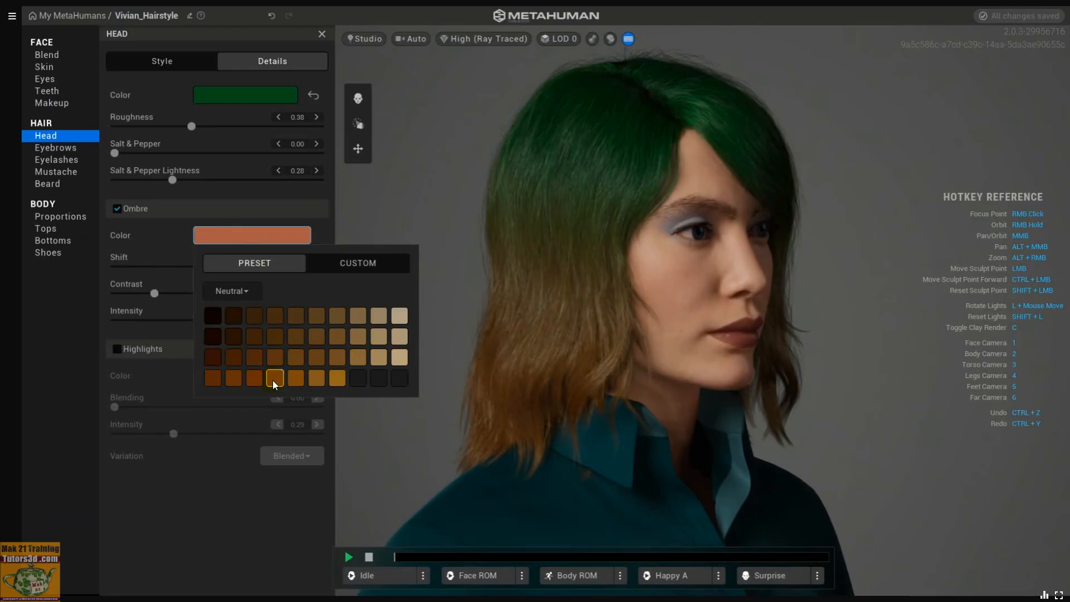
click(233, 376)
click(182, 485)
- Shift the base hair dye hue to about 200 and set Melanin to 0.53 and Redness to 0.51
click(252, 98)
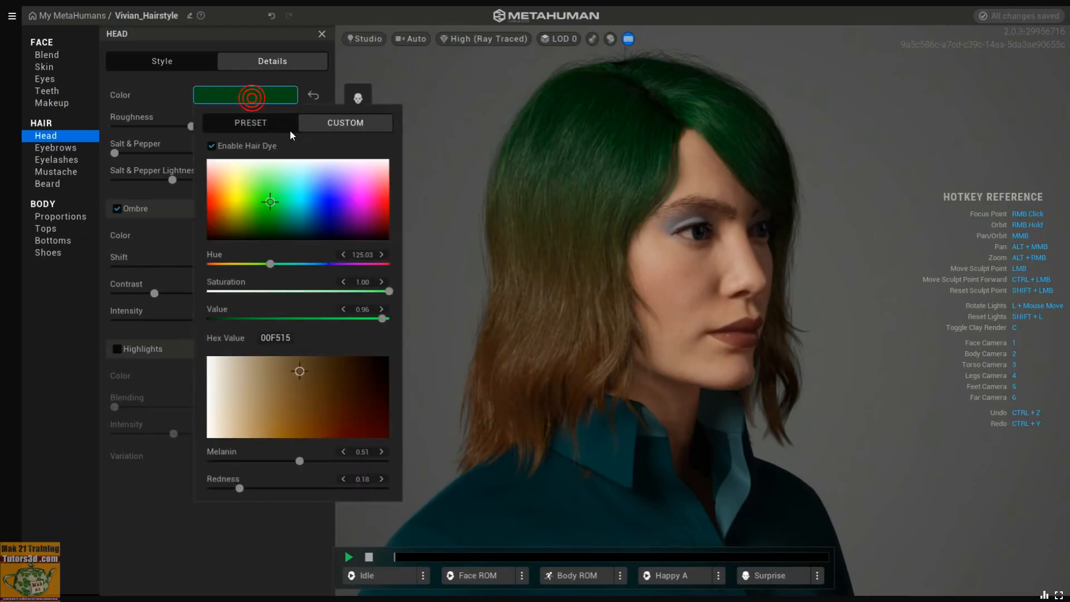
drag(272, 256, 292, 266)
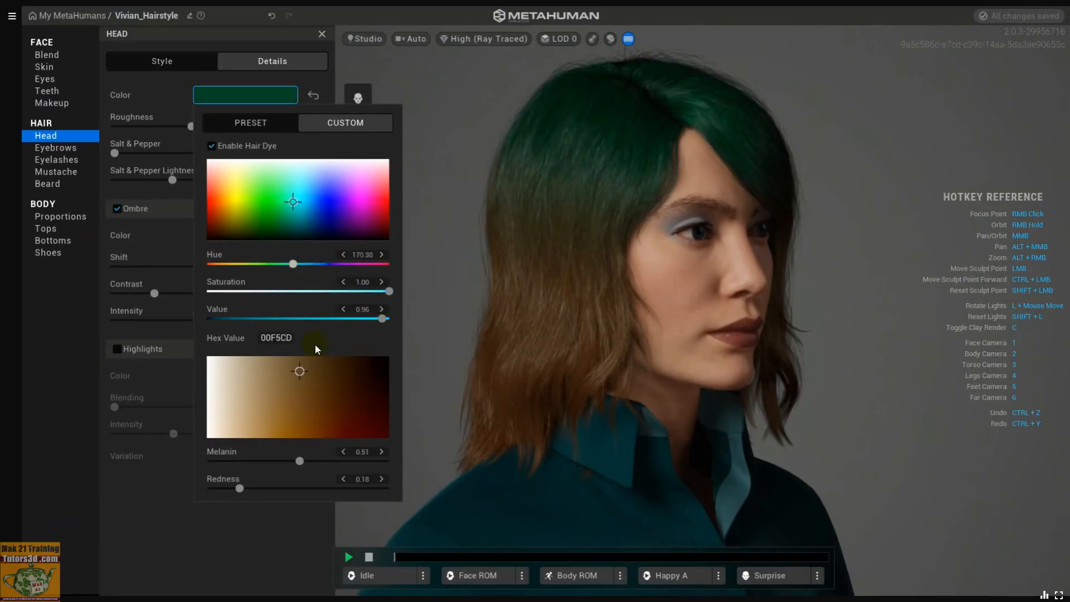
mouse_move(300, 461)
mouse_down()
mouse_move(257, 446)
mouse_move(305, 458)
mouse_up()
drag(245, 490, 305, 450)
drag(292, 266, 308, 263)
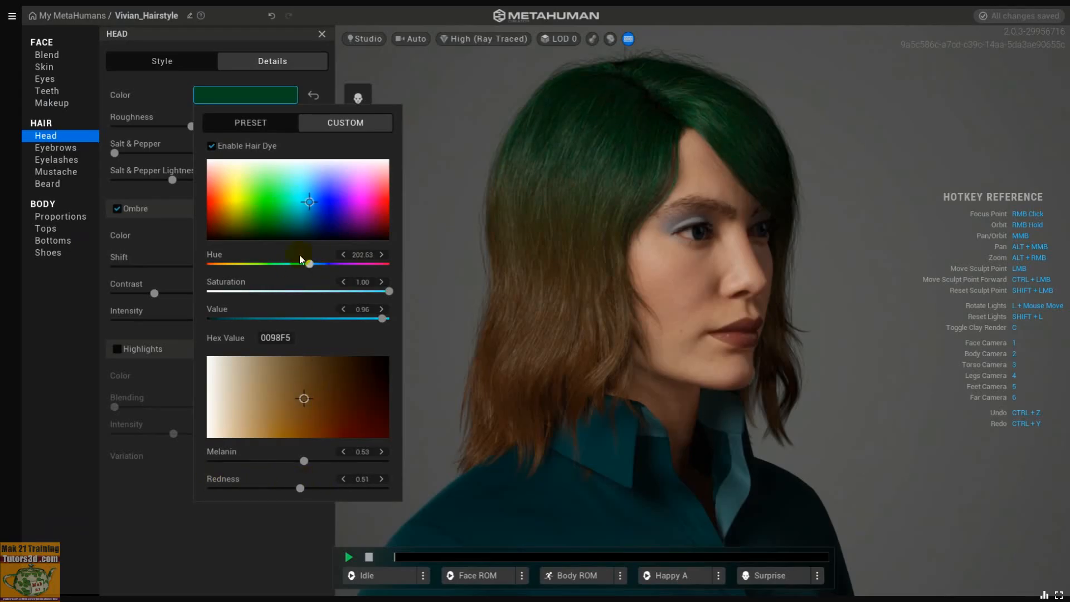
- Toggle hair dye off and back on for the base hair color to compare natural and dyed looks
click(215, 148)
click(215, 147)
click(215, 147)
click(216, 147)
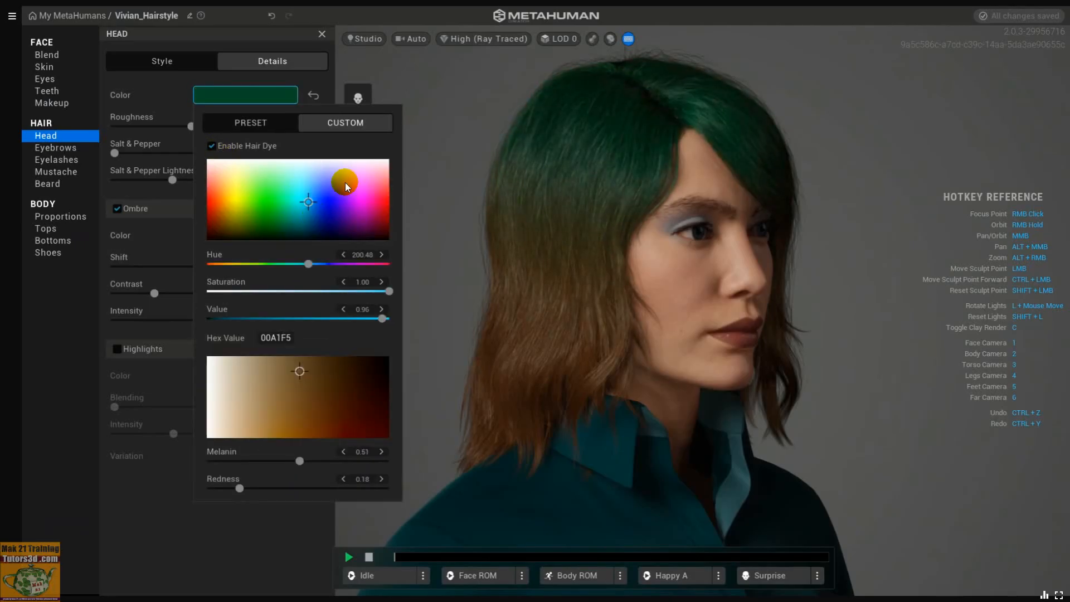
click(215, 463)
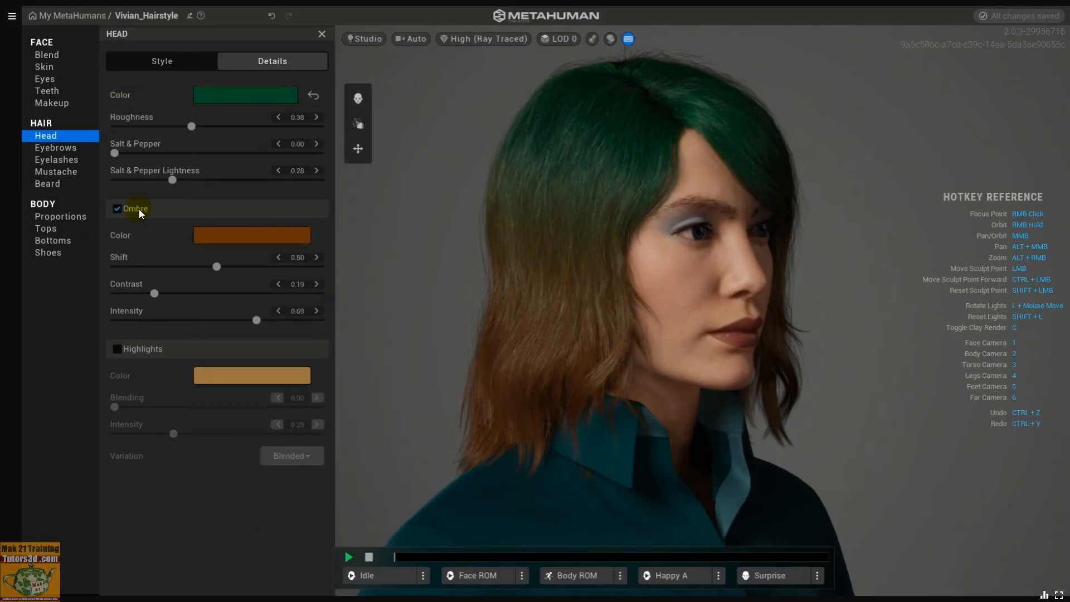
- Toggle Ombre off and back on, and enable Highlights after switching it on and off to compare the effect
click(117, 208)
click(118, 208)
click(117, 350)
click(117, 350)
click(118, 351)
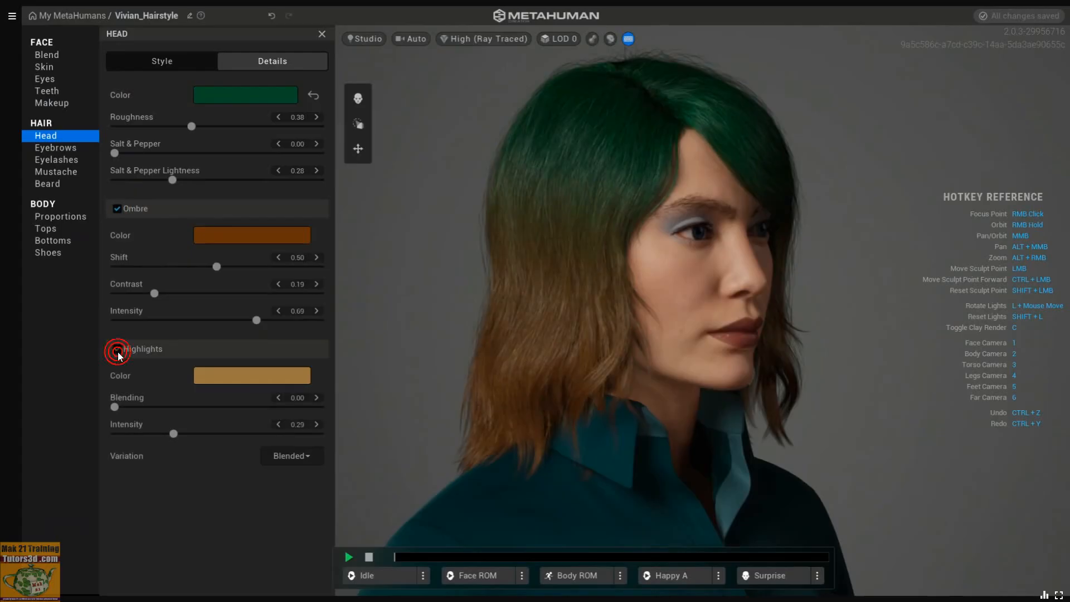
click(119, 351)
click(118, 351)
click(118, 350)
click(117, 350)
right_click(553, 385)
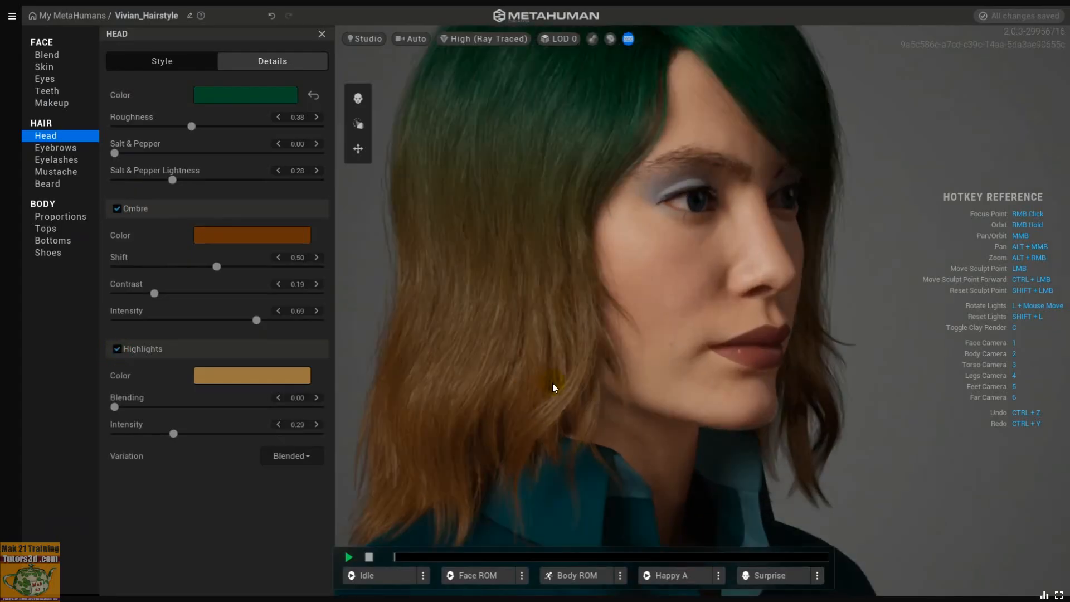
- Browse the Neutral and Deep preset palettes for the Highlights color, leaving the color unchanged
click(250, 380)
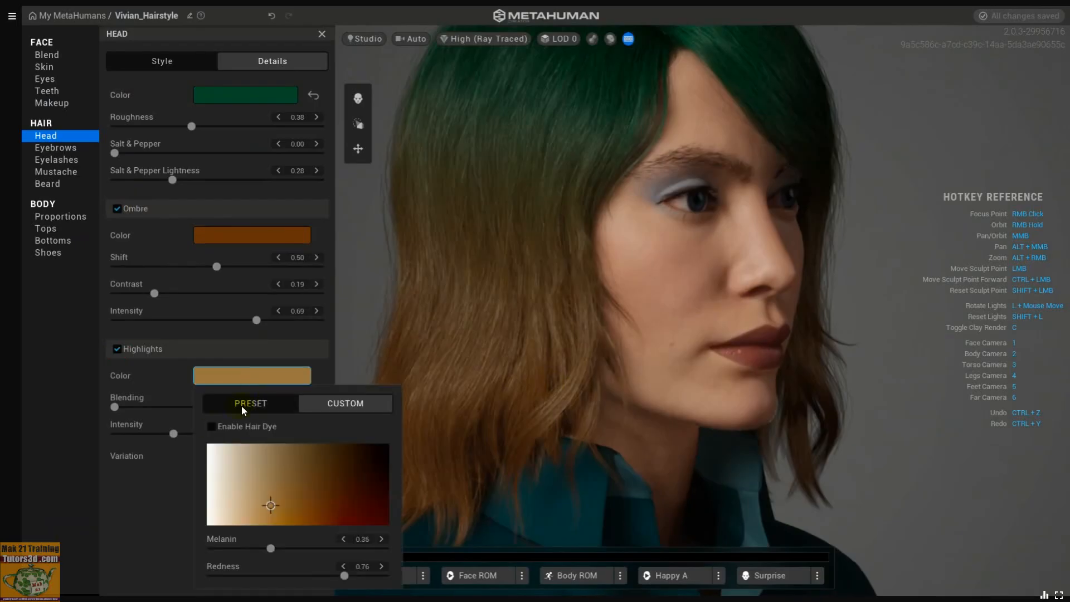
click(242, 405)
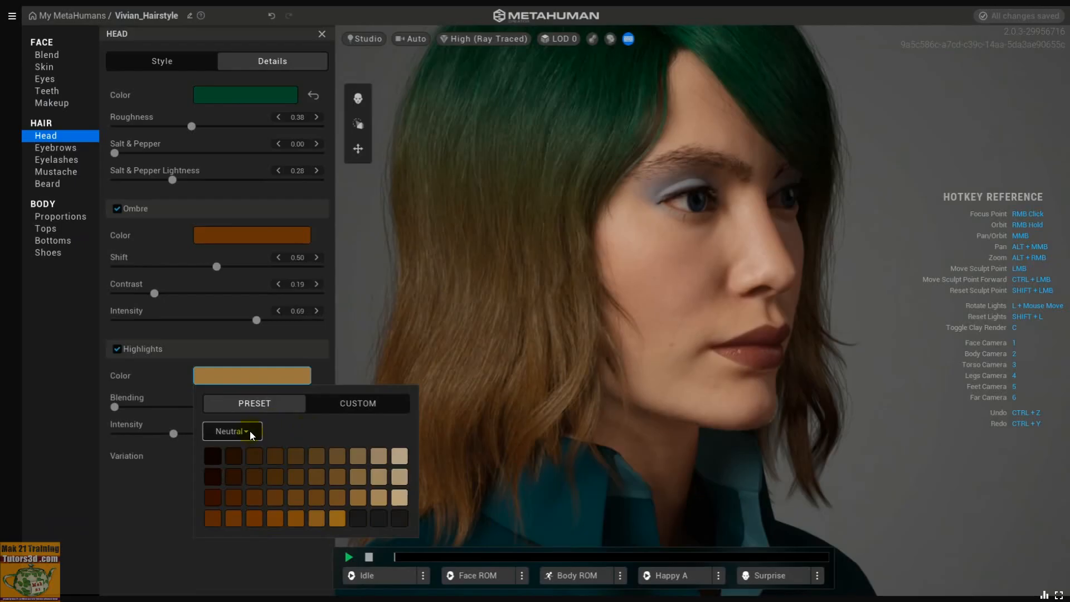
click(230, 456)
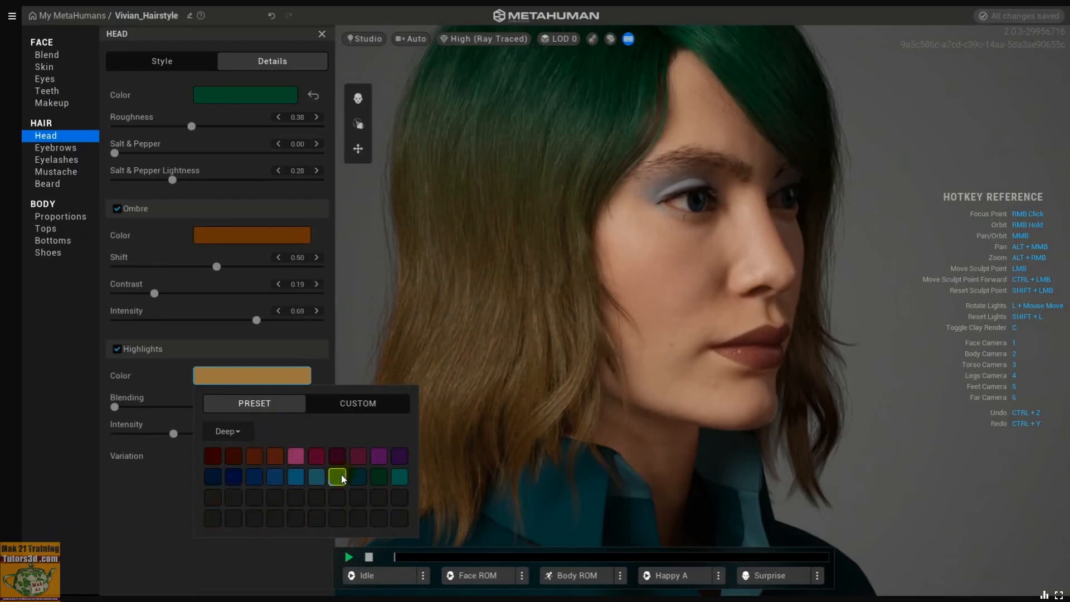
click(248, 428)
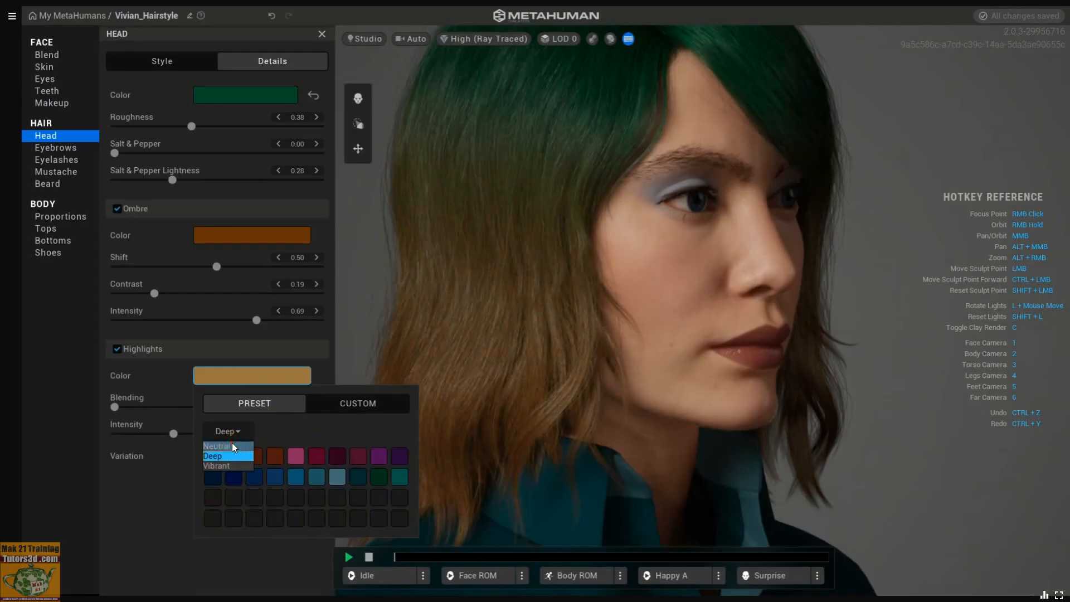
click(232, 445)
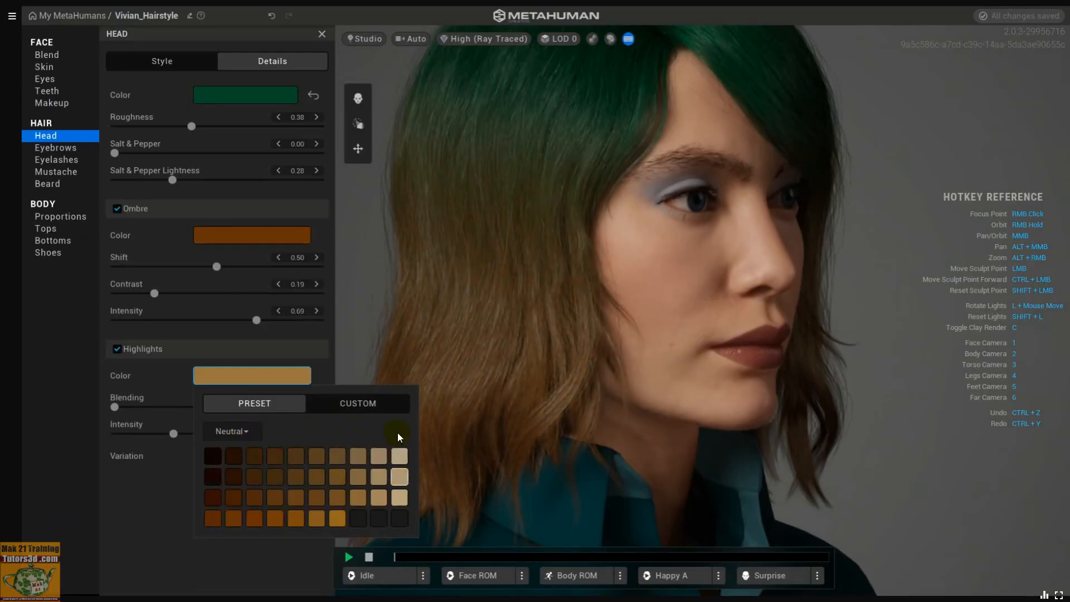
click(192, 563)
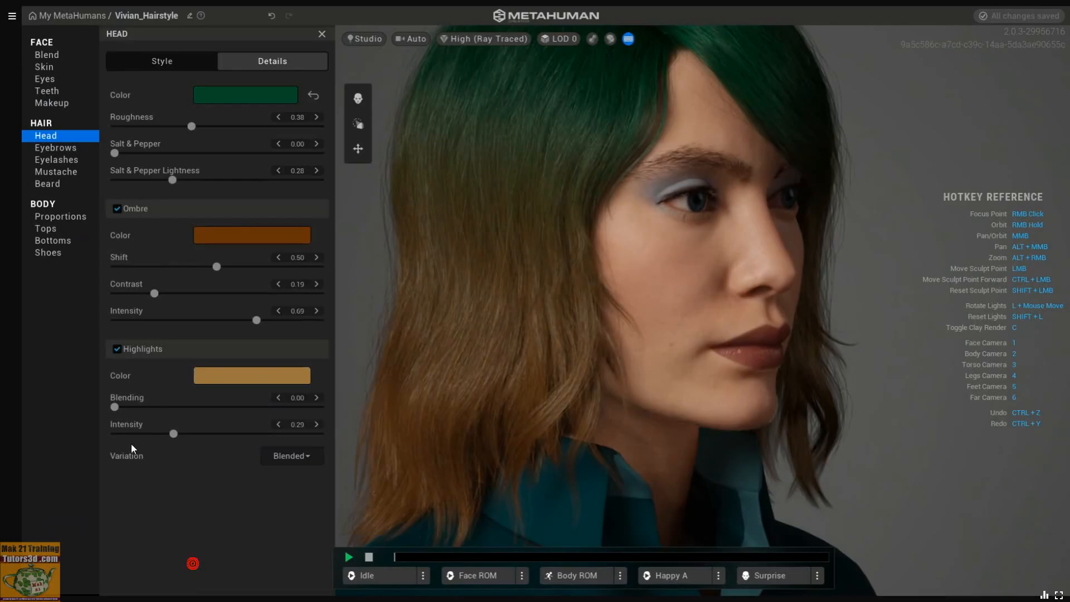
- Try a Highlights Blending of 0.68 and inspect the hair up close from the side
click(117, 407)
drag(127, 407, 253, 407)
scroll(450, 414, up, 3)
mouse_move(507, 408)
right_down()
mouse_move(553, 383)
mouse_move(584, 347)
right_up()
right_drag(647, 366, 792, 365)
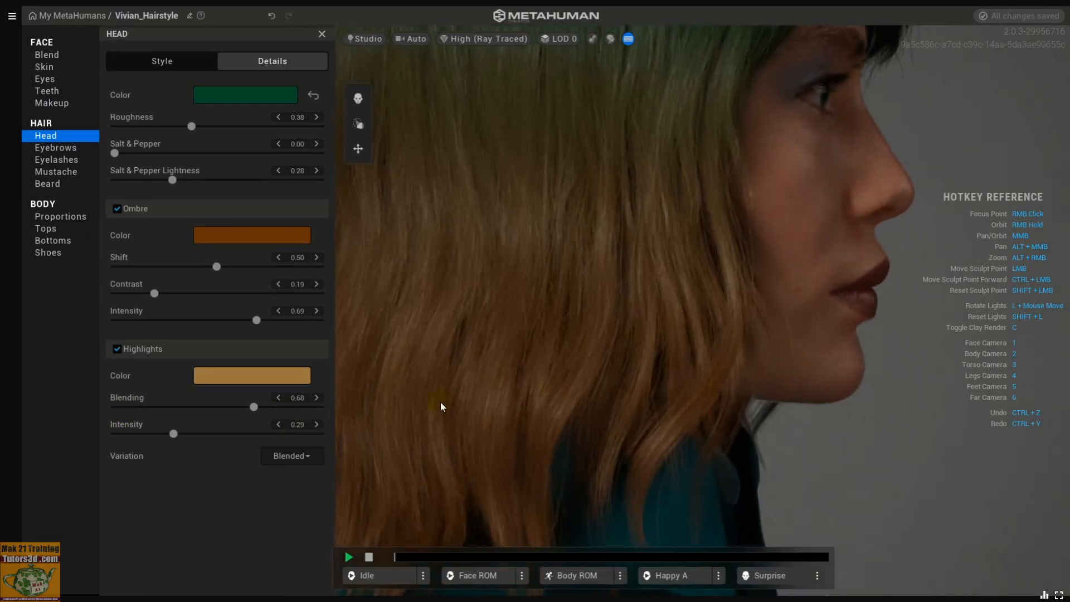
- Set the Highlights Blending to 0.41 and the Highlights Intensity to 0.76
mouse_move(256, 410)
mouse_down()
mouse_move(109, 403)
mouse_move(255, 404)
mouse_up()
click(203, 407)
drag(184, 430, 242, 425)
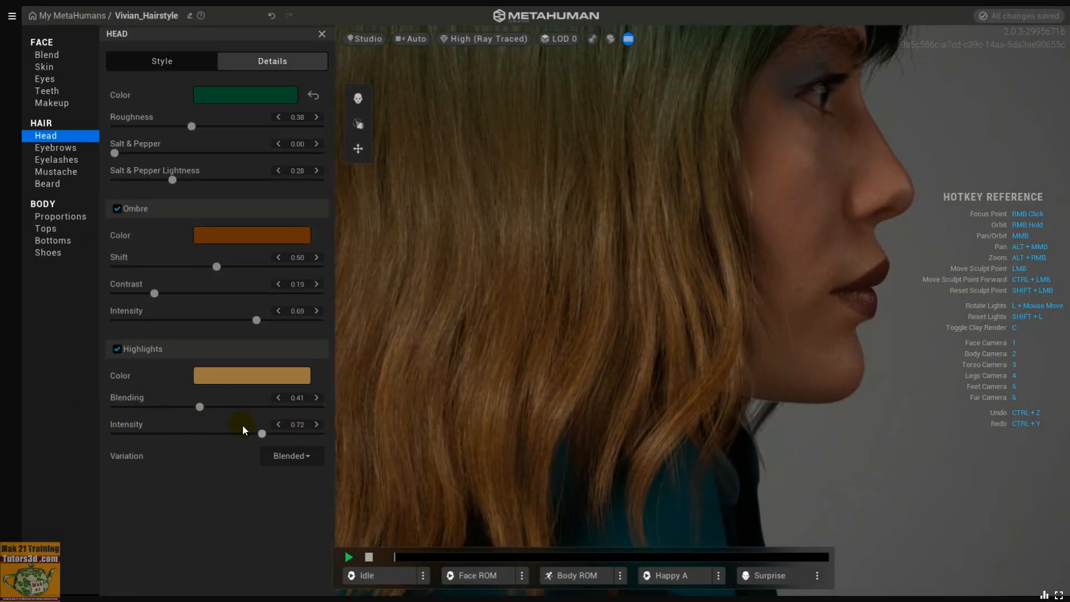
- Try the Bold highlights variation, inspect the hair from the side, and switch the variation back to Blended
click(301, 464)
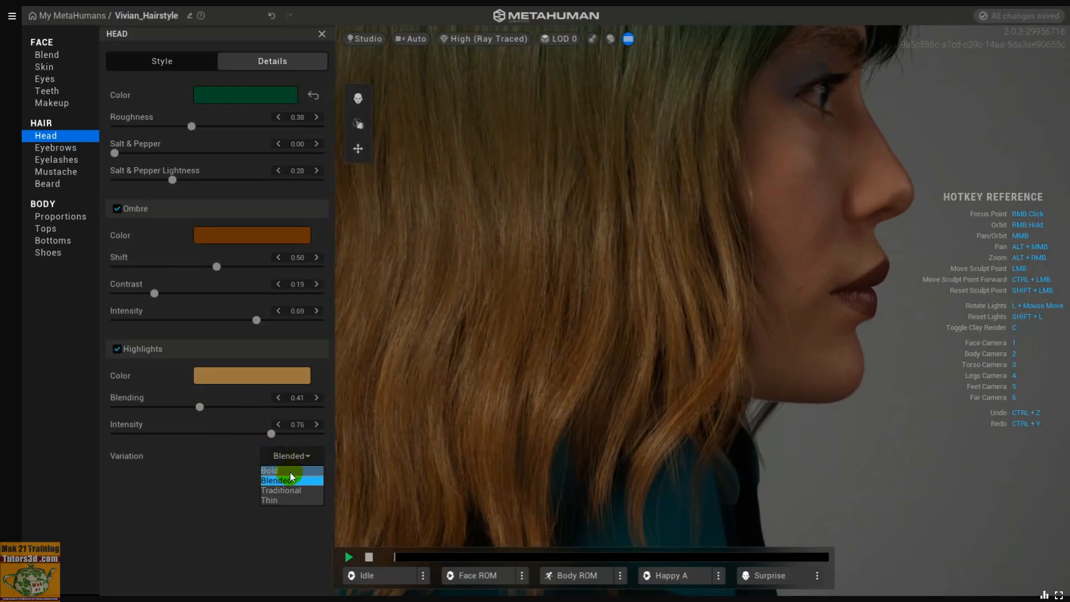
click(289, 471)
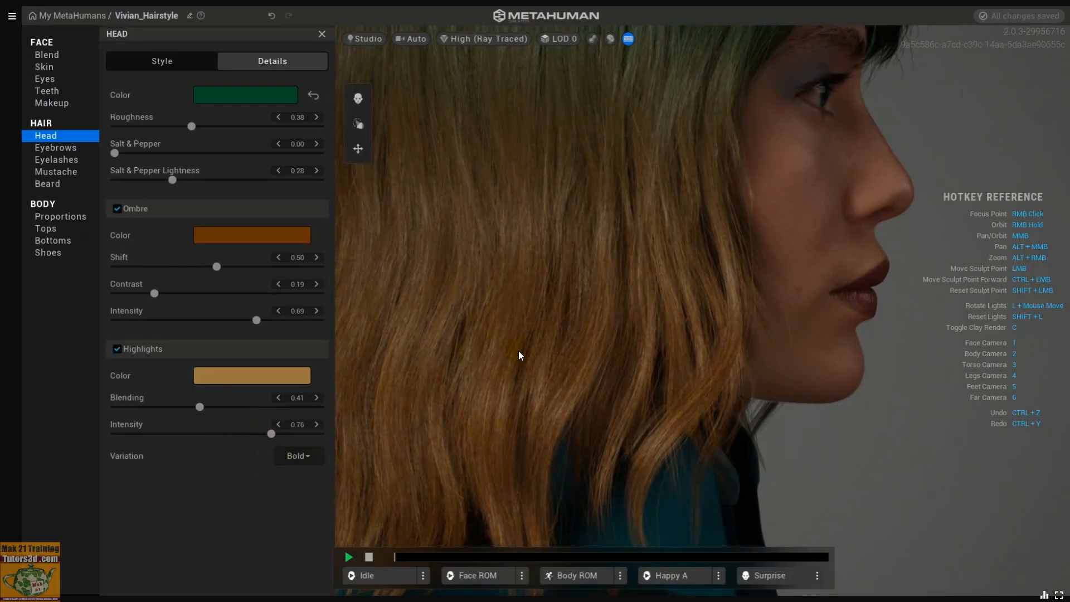
scroll(524, 351, down, 3)
right_drag(530, 352, 660, 353)
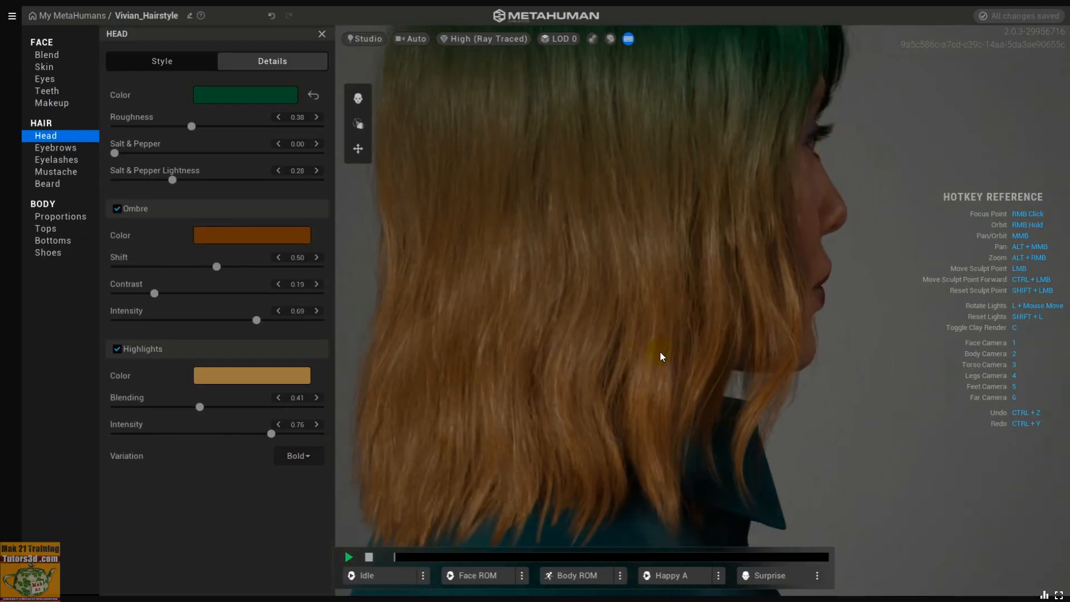
click(304, 458)
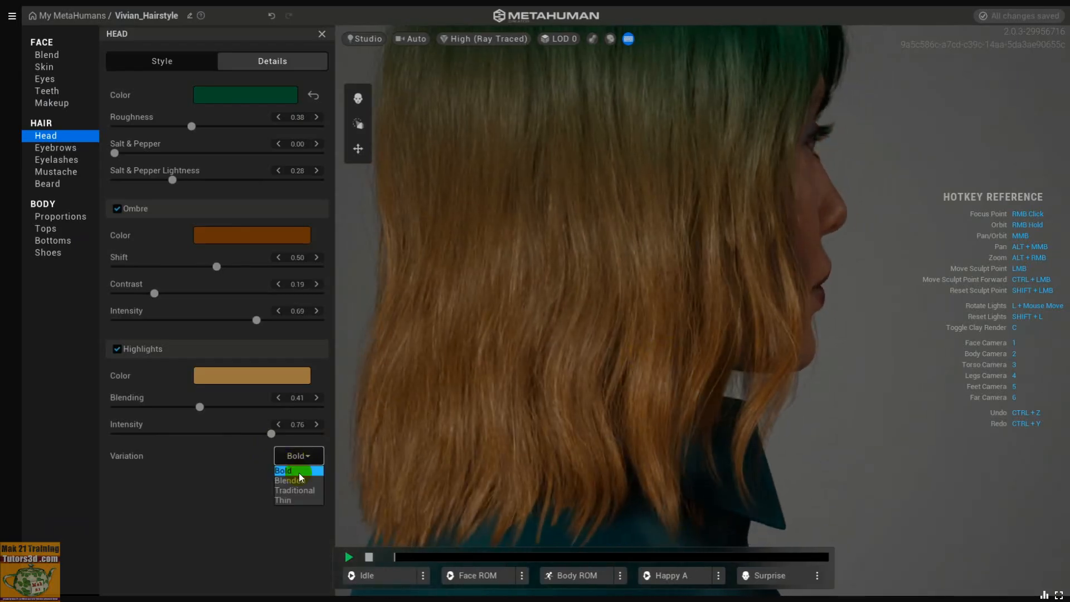
click(296, 481)
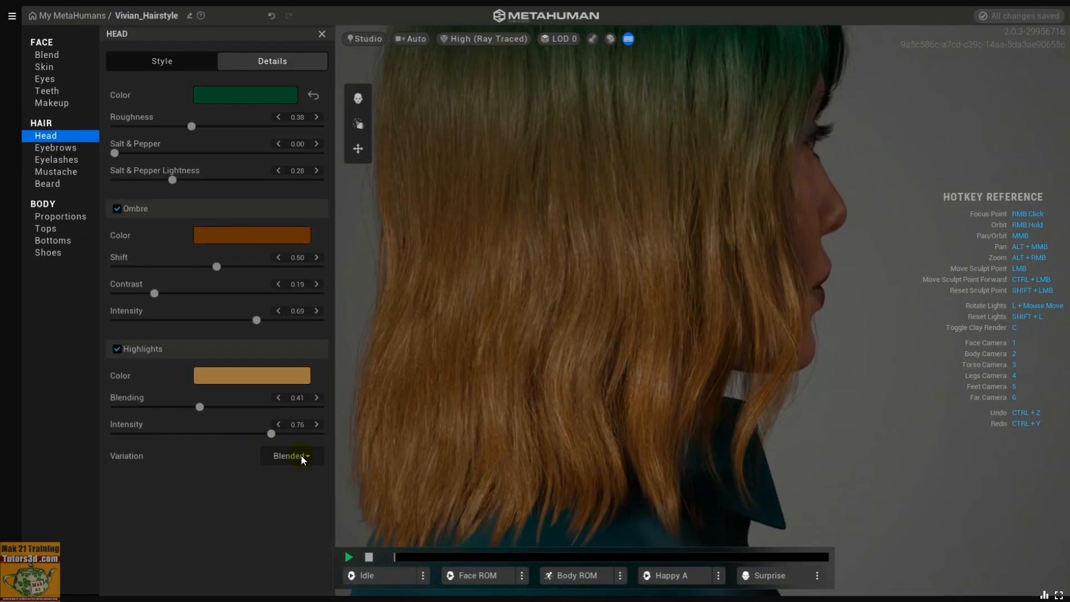
- Try the Traditional and Thin highlights variations on the hair and switch the variation back to Blended
click(301, 456)
click(293, 490)
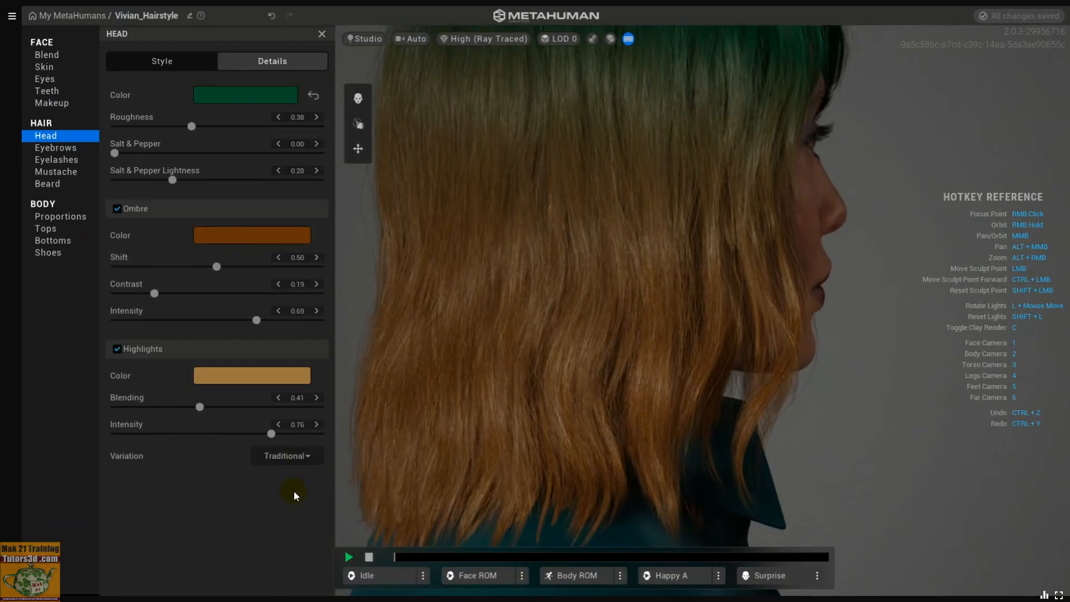
click(292, 458)
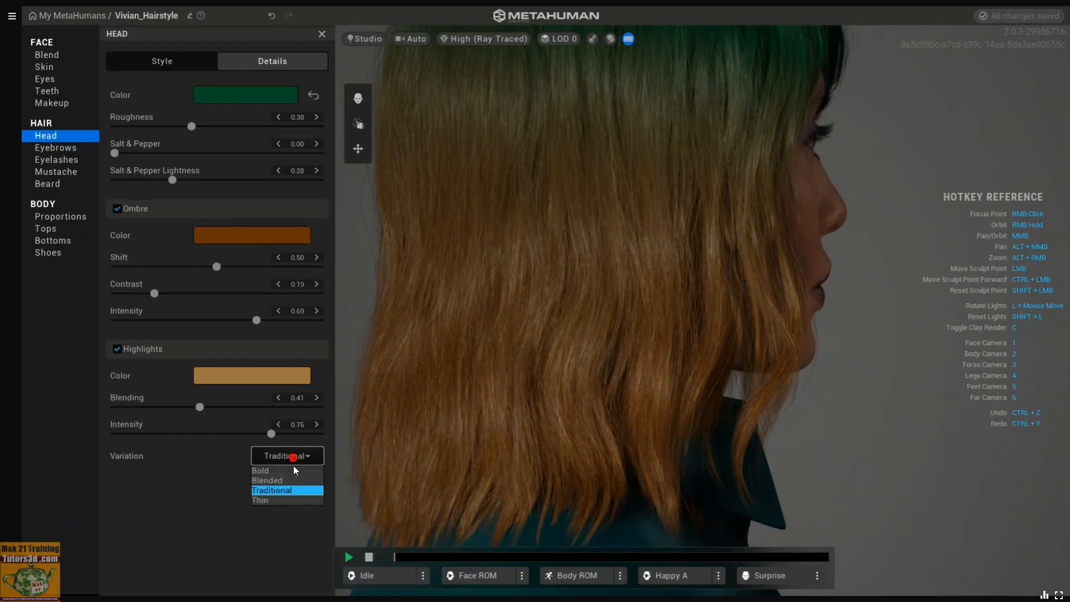
click(281, 501)
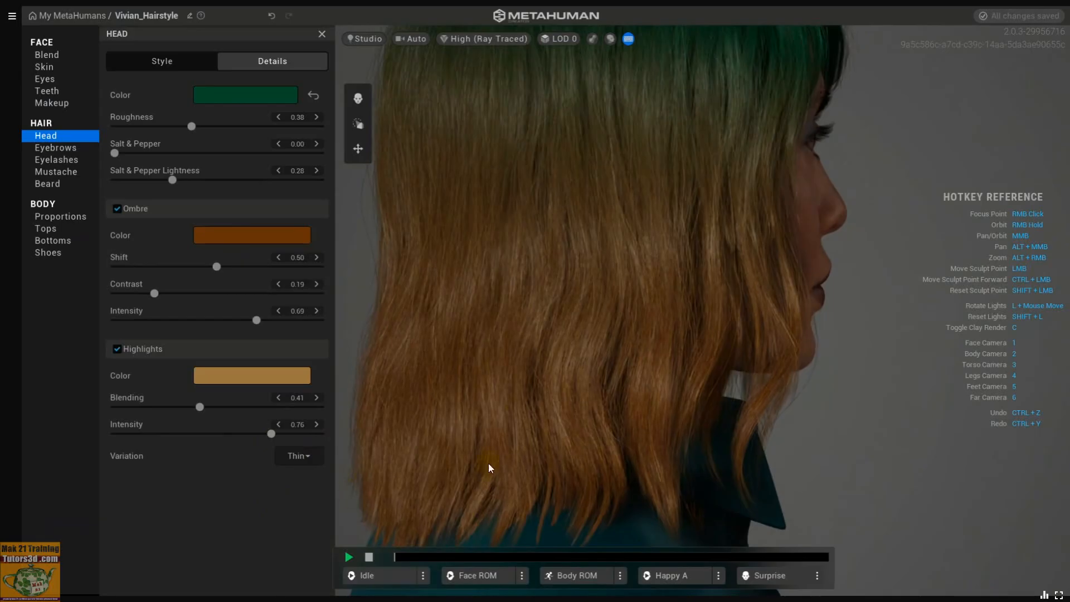
click(309, 454)
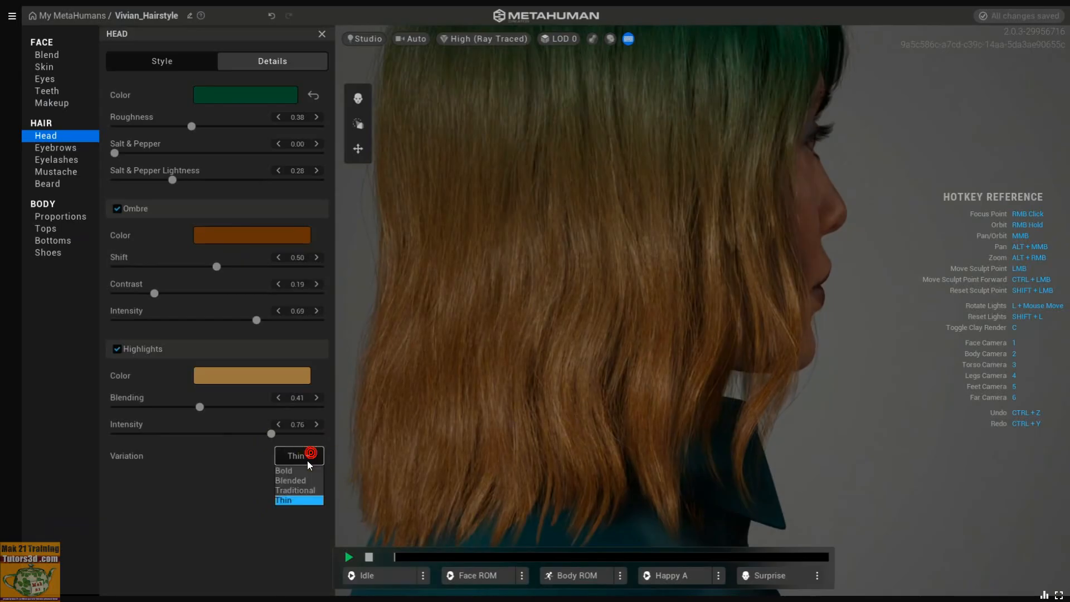
click(293, 490)
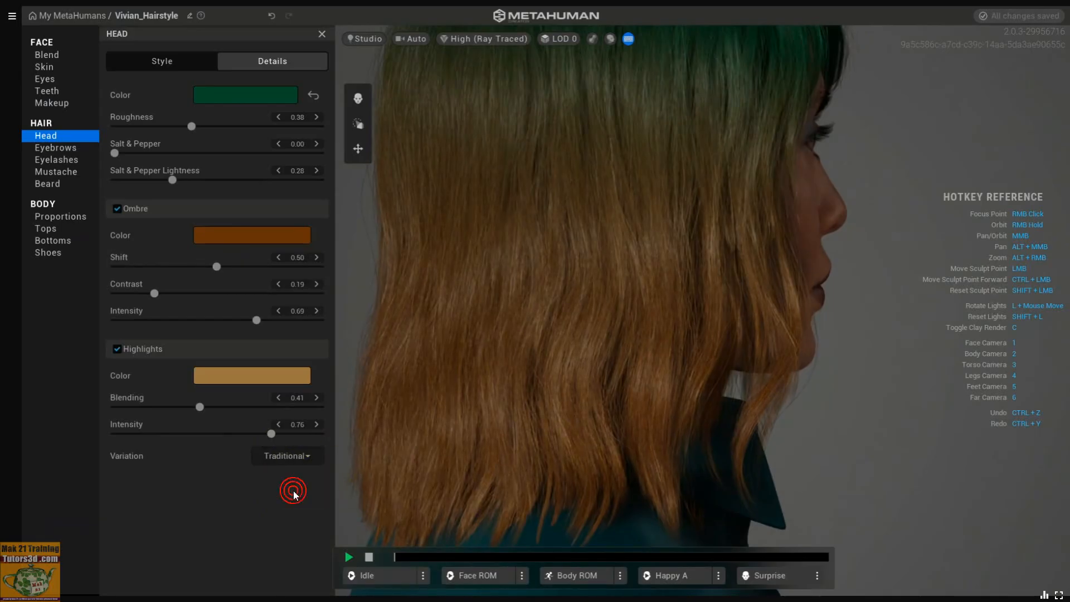
click(295, 457)
click(286, 479)
- Set the highlights variation to Bold and inspect the hair from the side and front
click(287, 457)
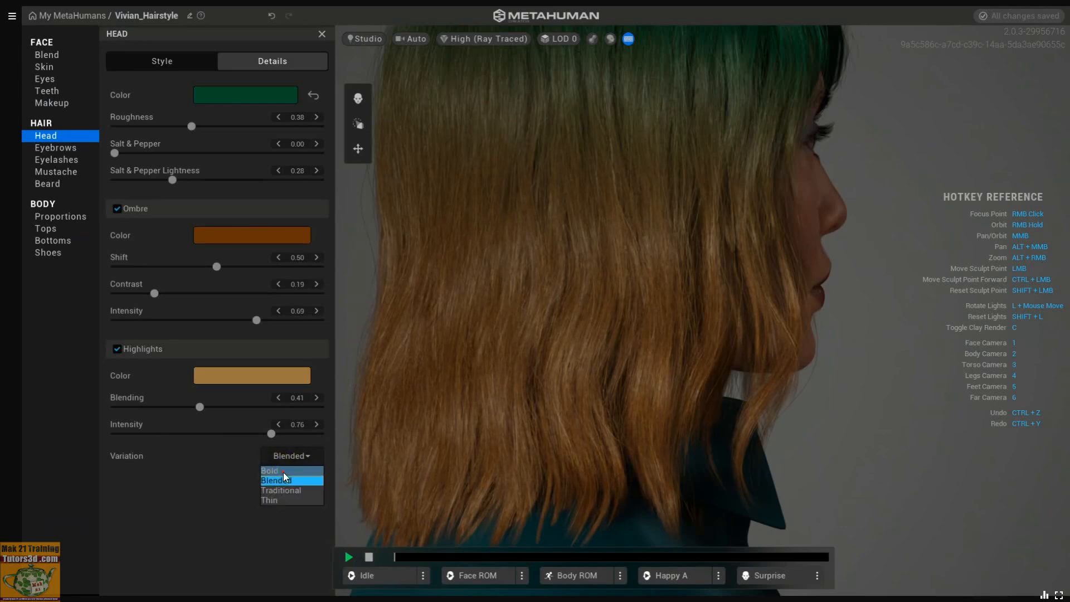
click(283, 472)
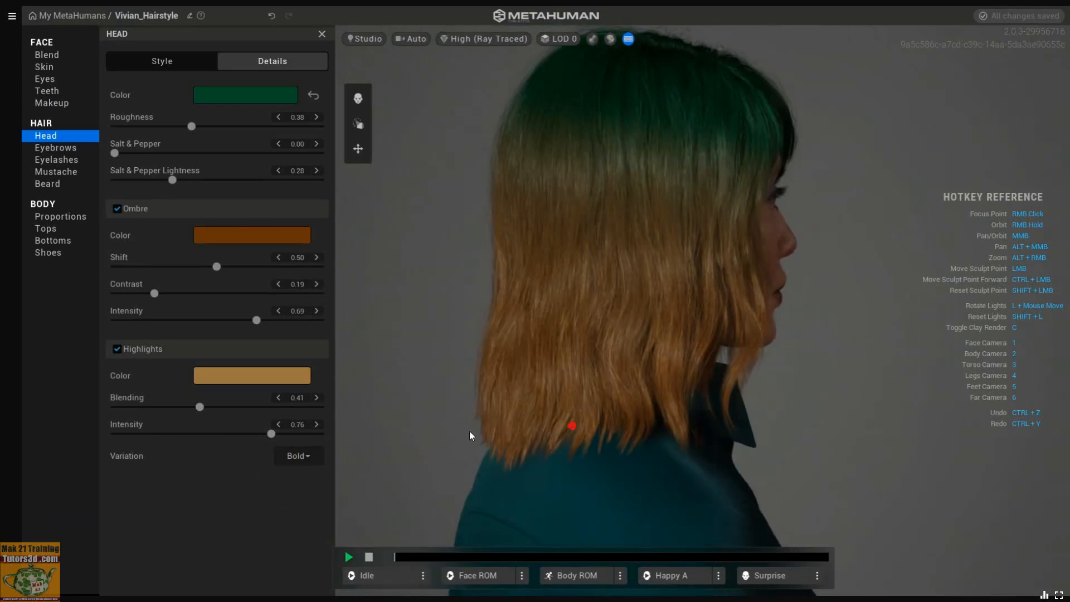
right_drag(513, 397, 369, 392)
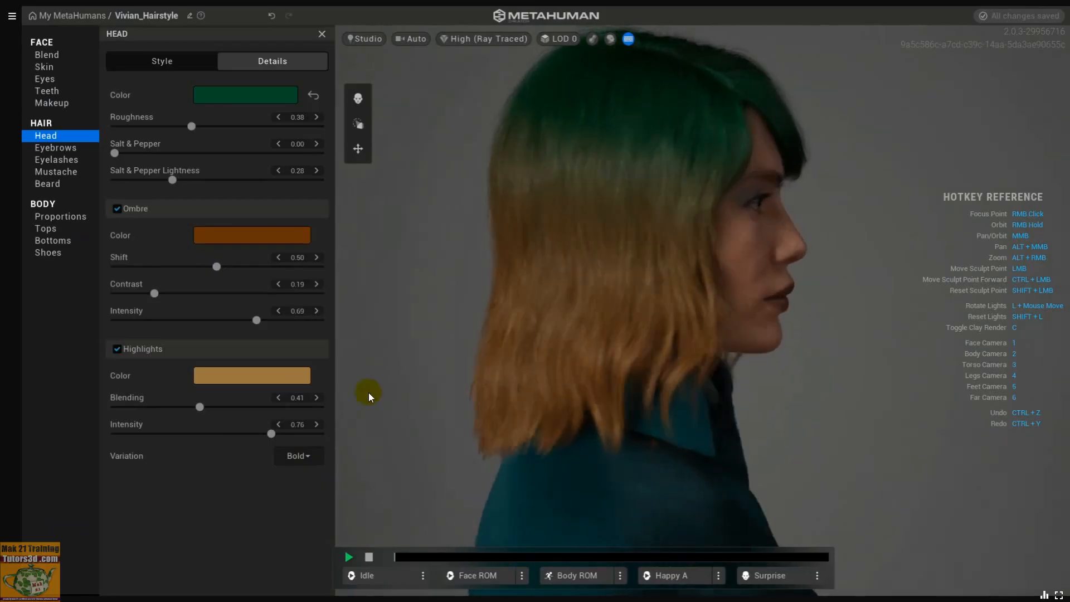
right_drag(727, 365, 398, 430)
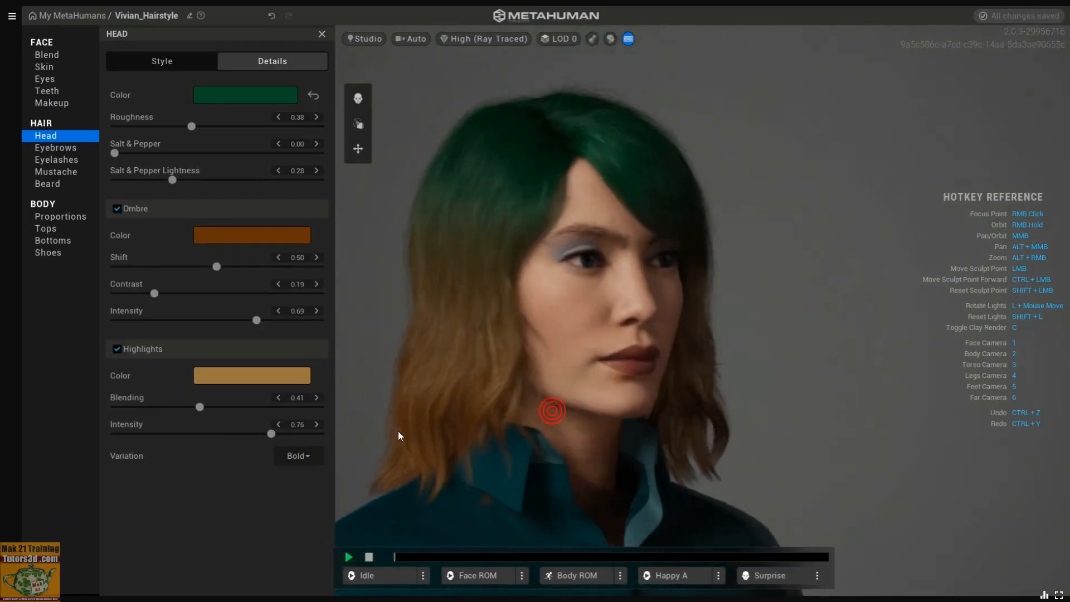
right_drag(558, 423, 527, 424)
alt+middle_drag(625, 393, 696, 418)
- Try the short fringed hairstyle next to the three-quarter bob styles and inspect it from several angles
click(165, 65)
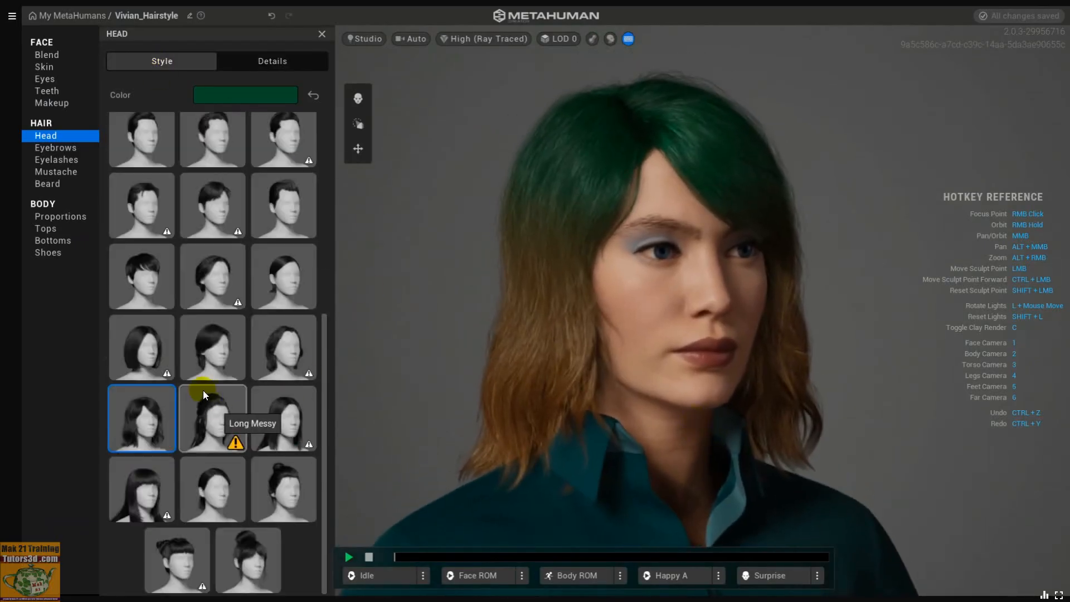
click(139, 280)
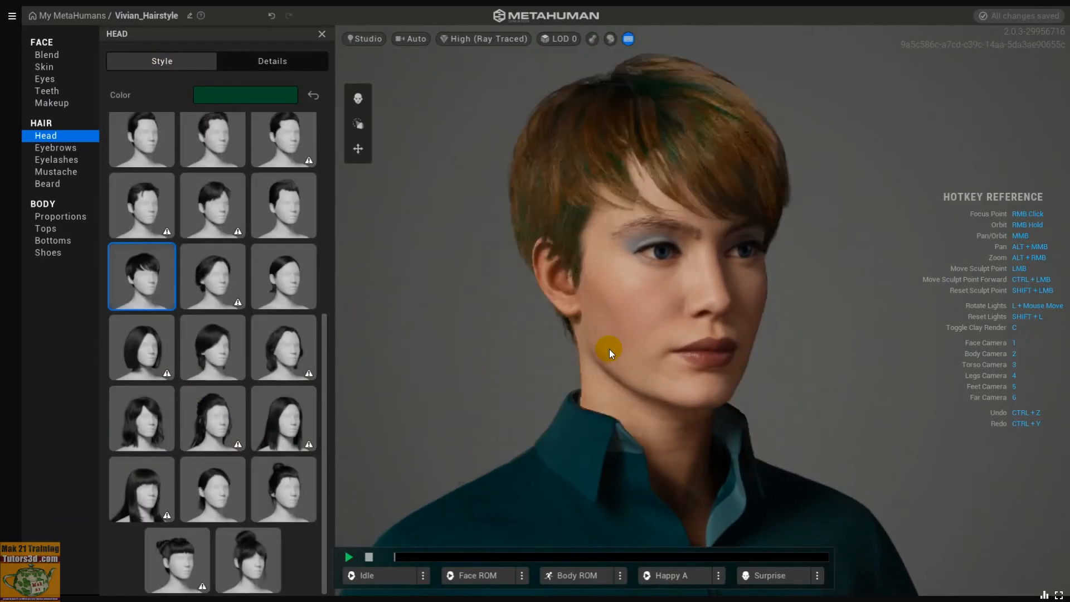
right_drag(610, 349, 315, 329)
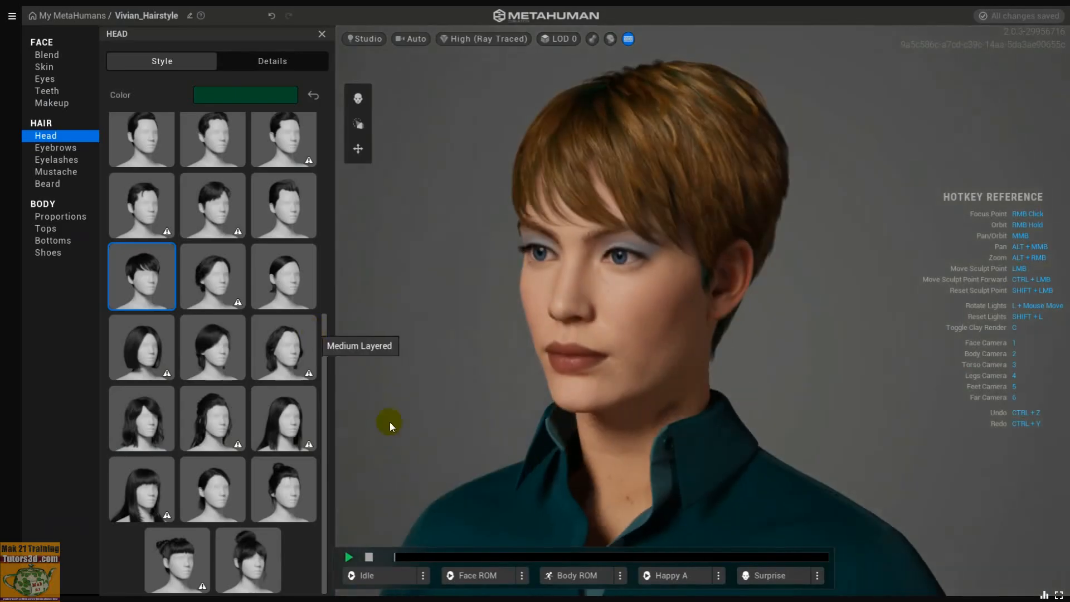
right_drag(389, 422, 474, 487)
right_drag(733, 260, 393, 287)
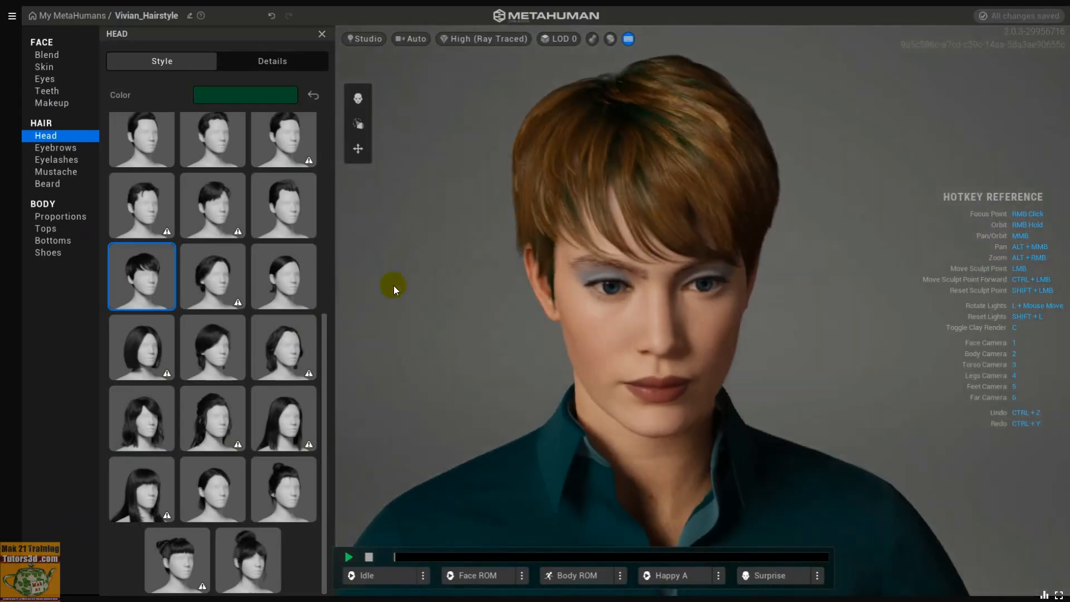
- Try the Long Messy and Long Straight hairstyles and inspect them from the side
click(239, 411)
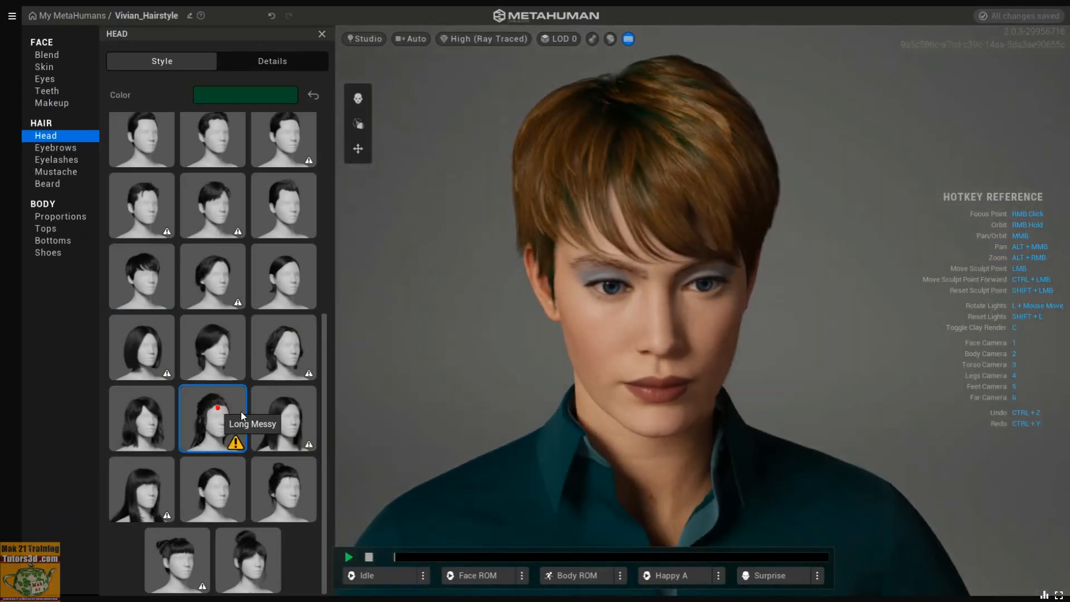
right_drag(526, 421, 640, 422)
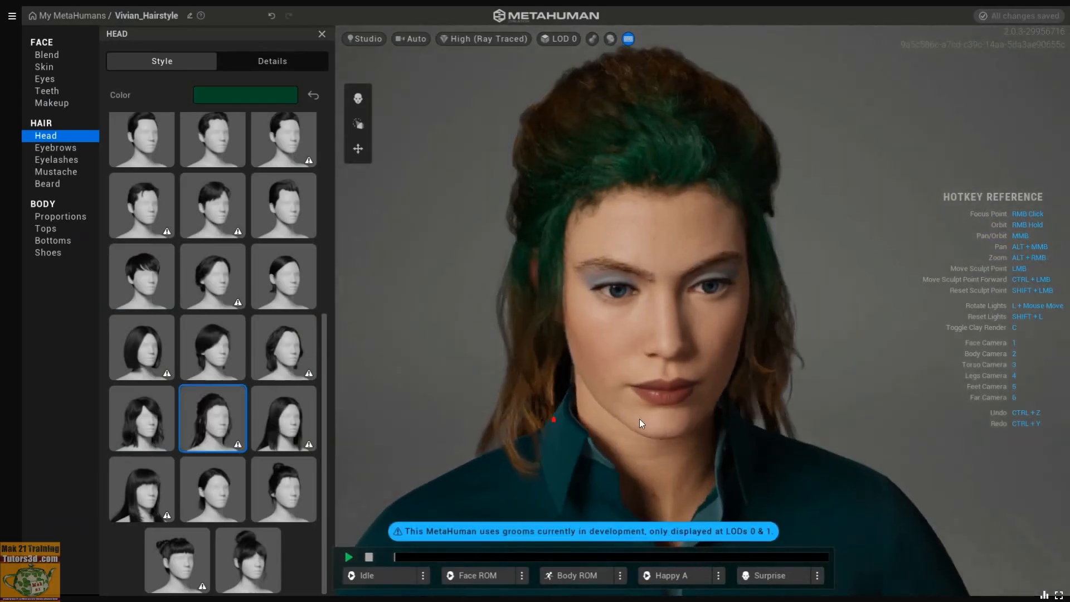
click(310, 435)
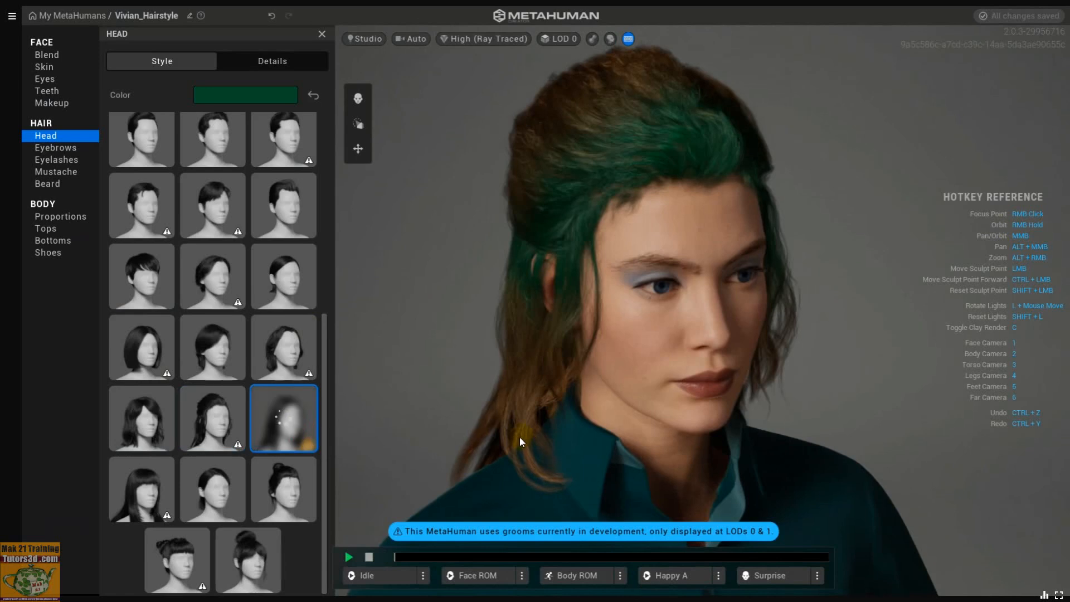
right_drag(667, 409, 724, 259)
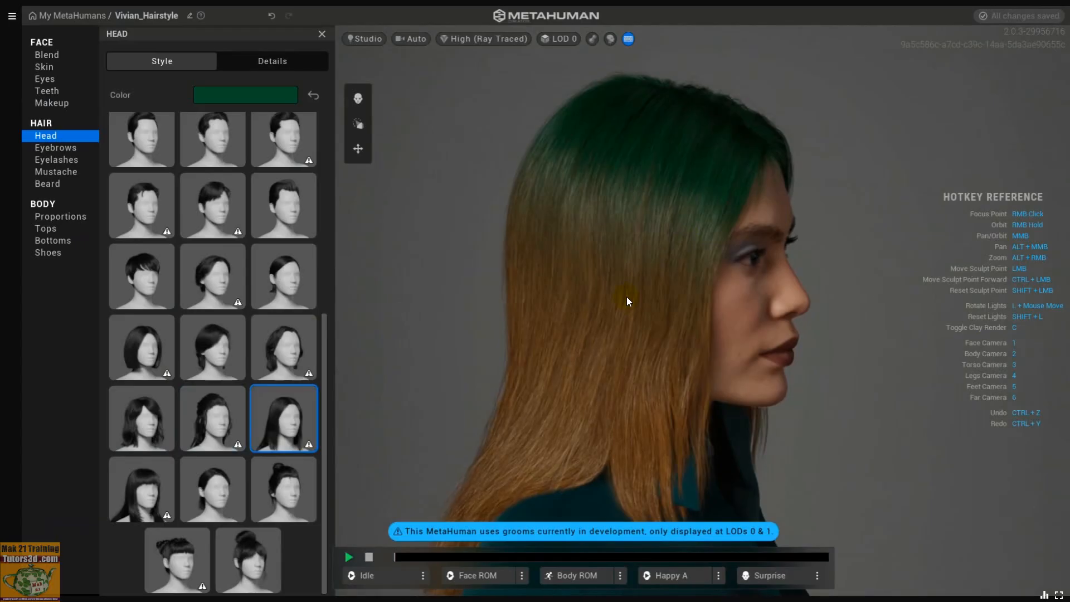
- Try the high-bun and wavy fringed hairstyles, return to Long Straight, and inspect it from the front
click(293, 485)
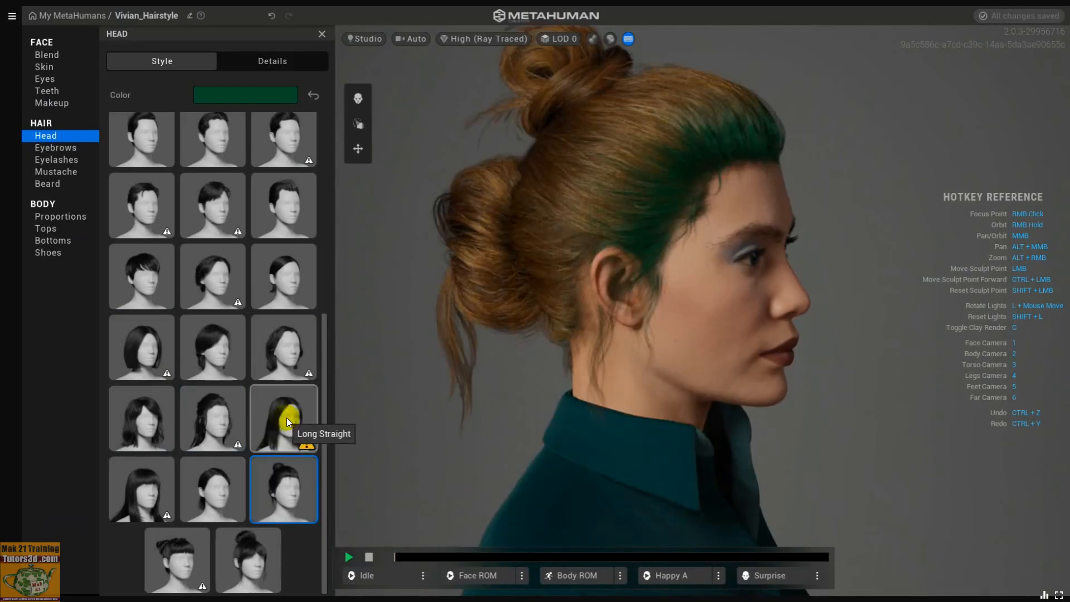
click(145, 413)
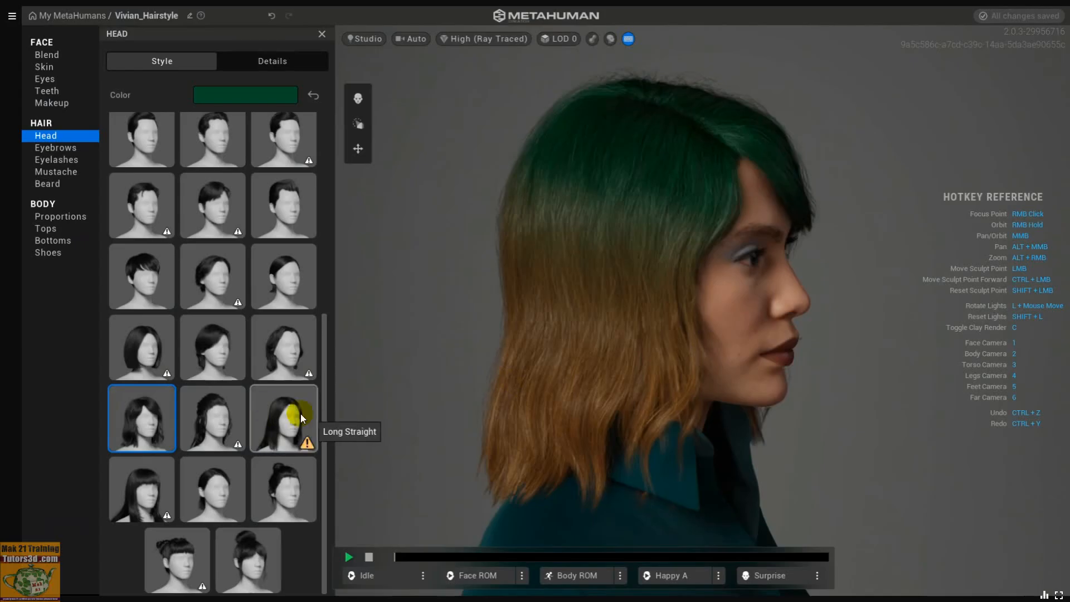
click(277, 414)
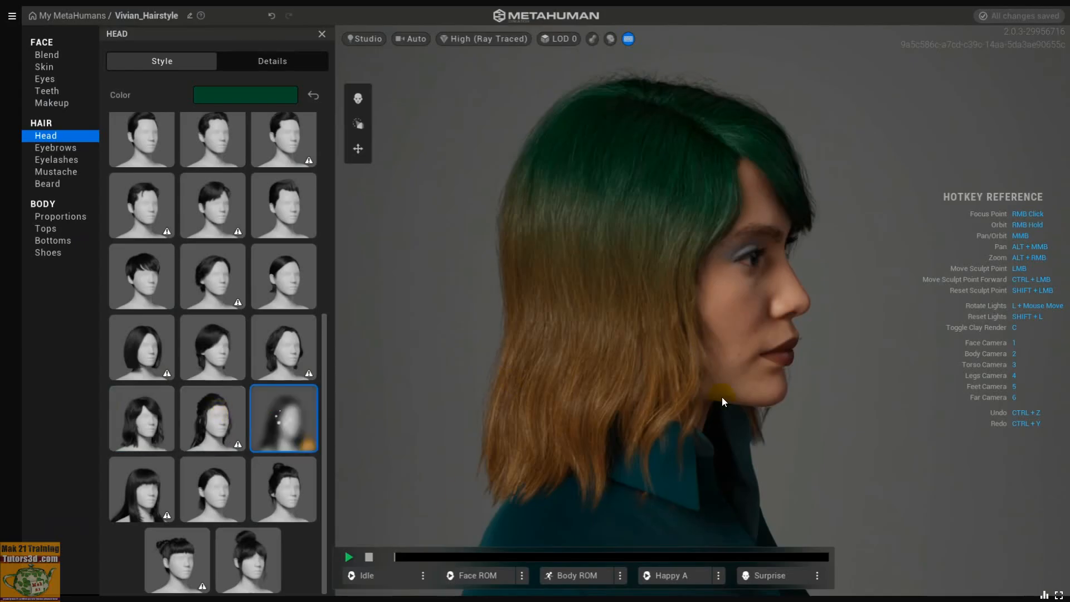
right_drag(706, 399, 235, 387)
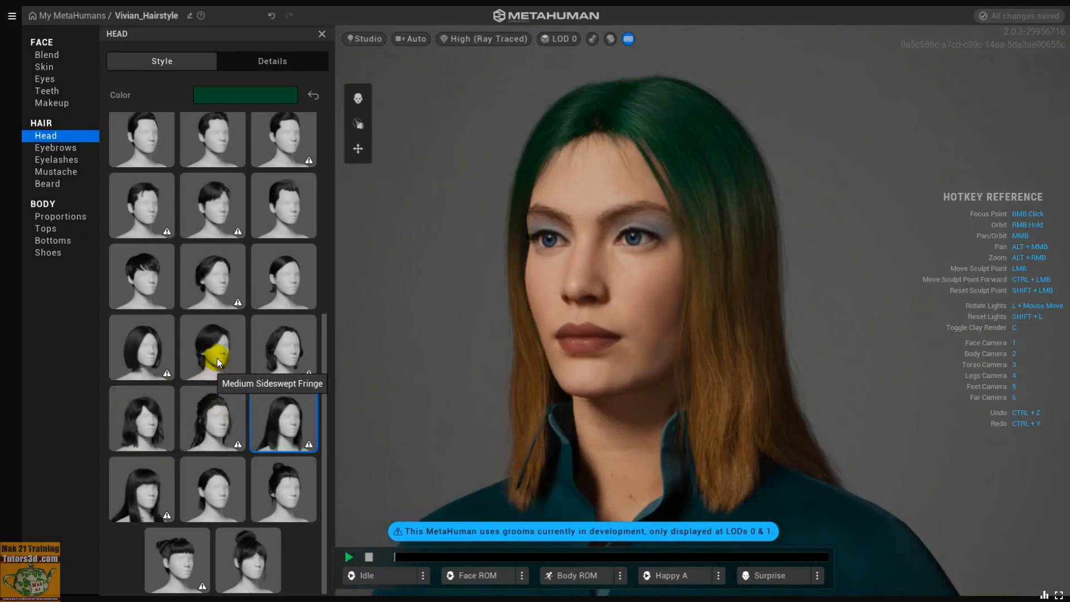
right_drag(393, 386, 323, 389)
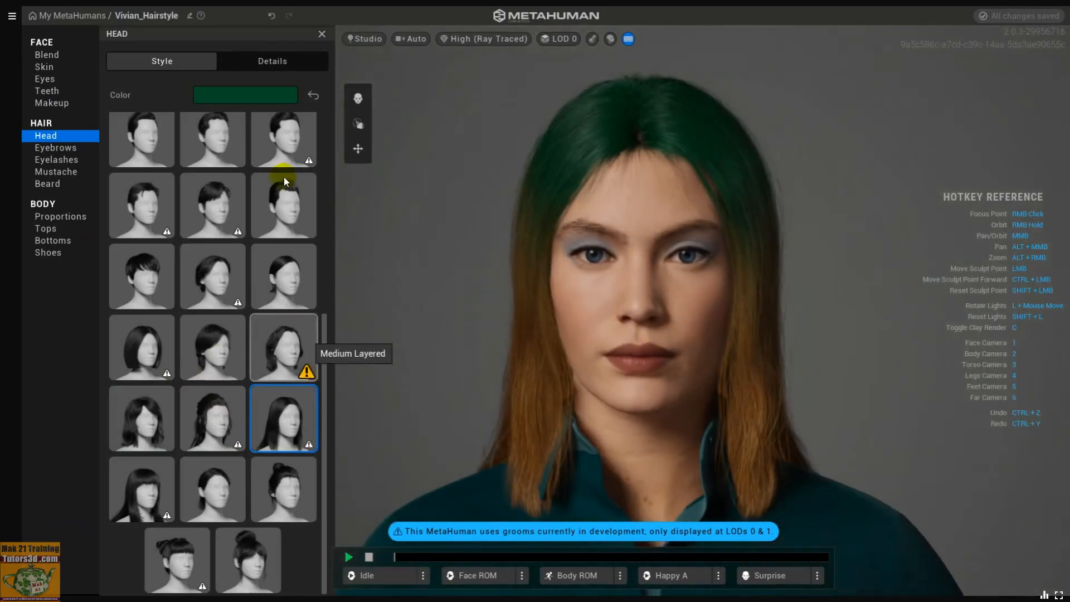
- Set the Ombre Contrast to 0.51 and inspect the hair from a three-quarter view
click(285, 68)
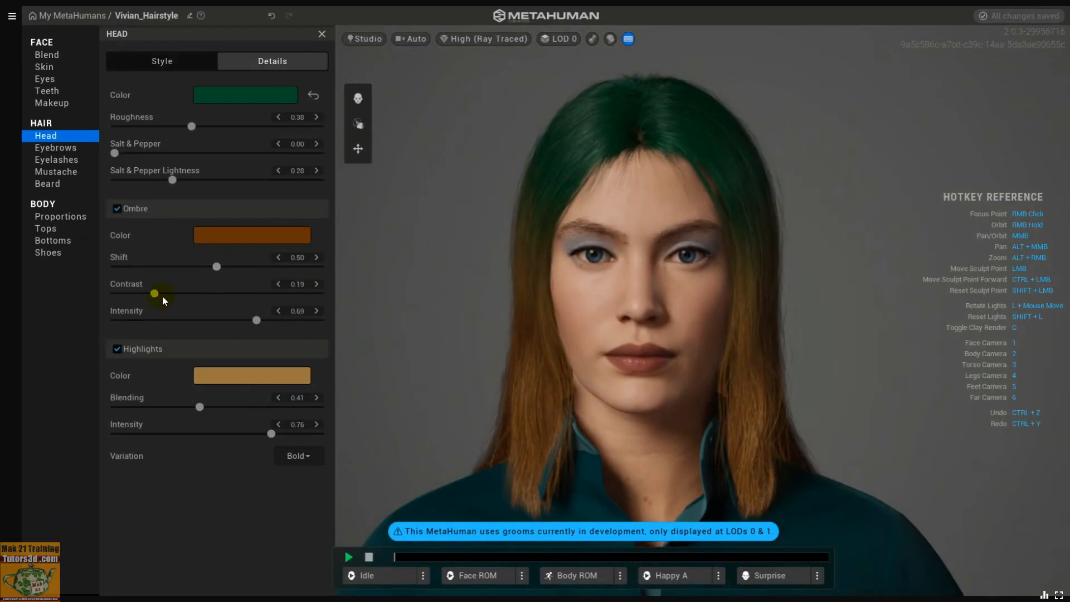
drag(155, 293, 217, 309)
drag(668, 308, 453, 284)
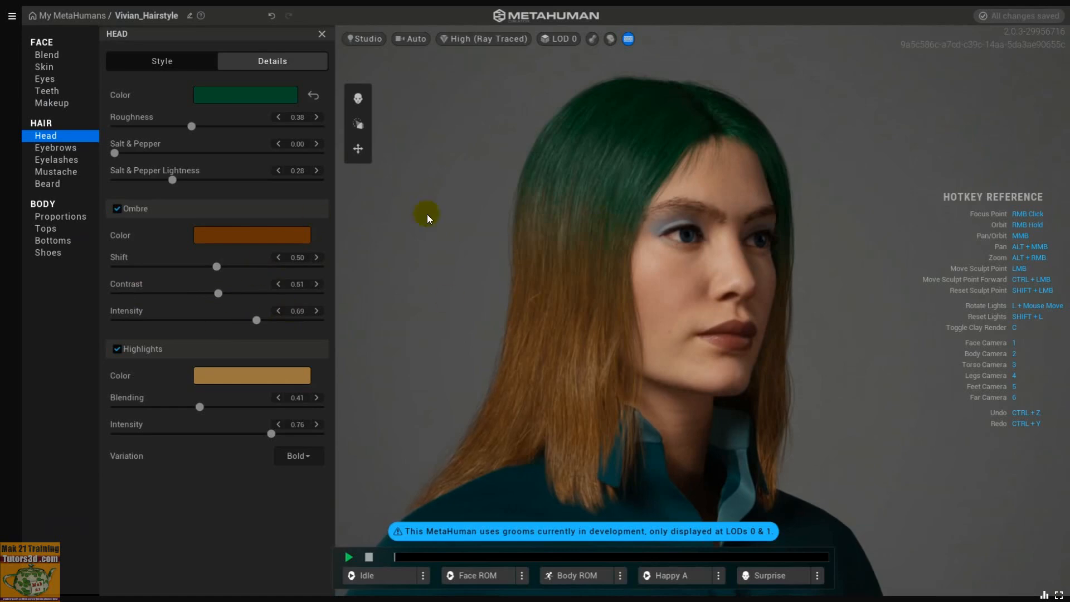
- Compare lighter Neutral presets for the hair color and choose the seventh swatch in the first row
click(255, 95)
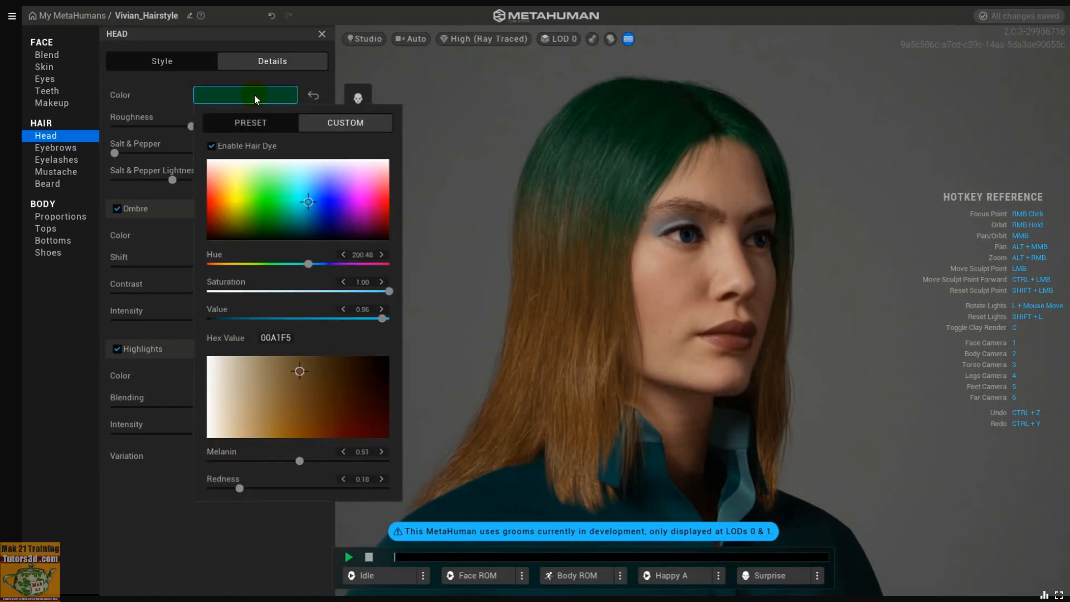
click(266, 124)
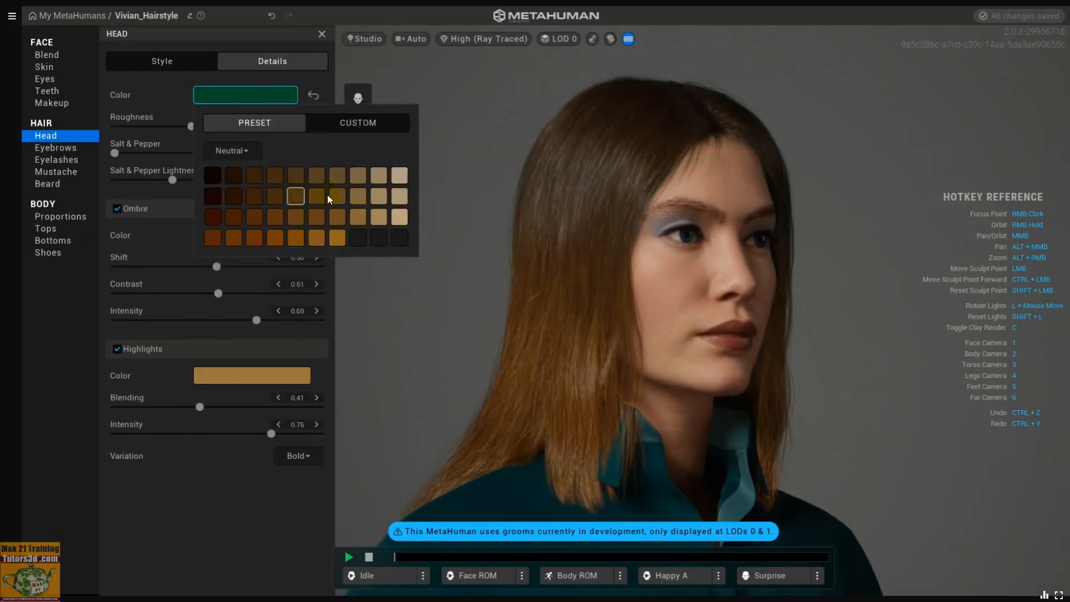
click(360, 197)
click(363, 176)
click(339, 176)
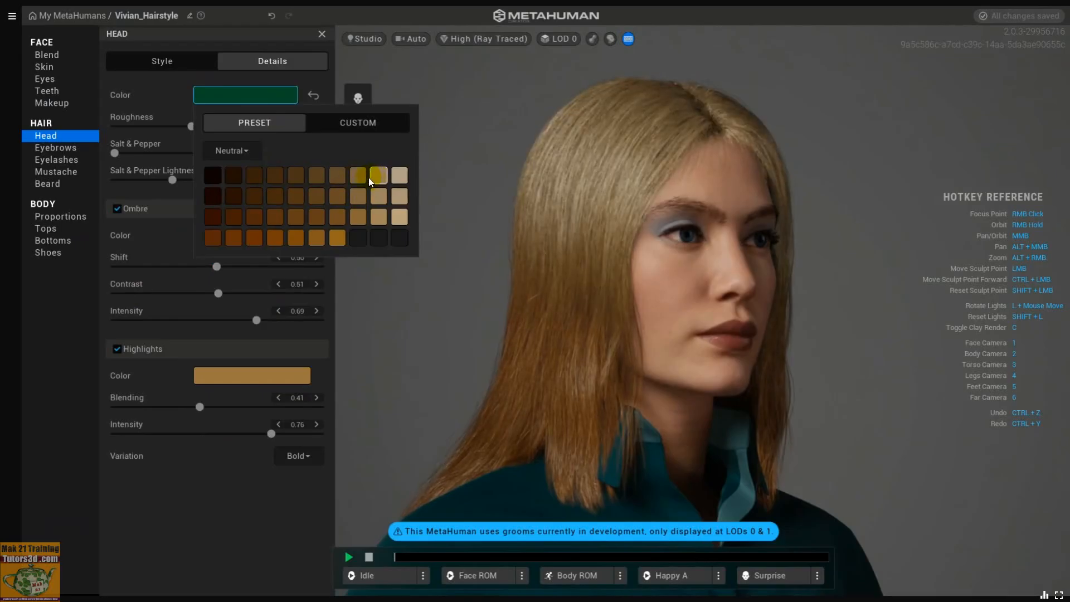
click(340, 175)
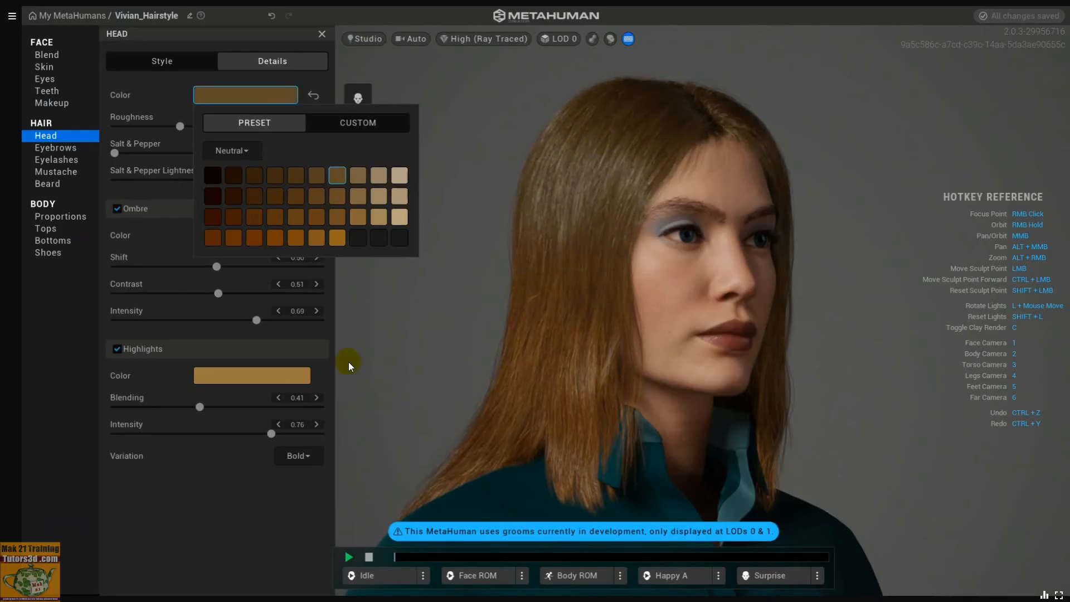
click(218, 503)
- Set the Ombre color to the eighth swatch in the second row of the Neutral presets
click(271, 235)
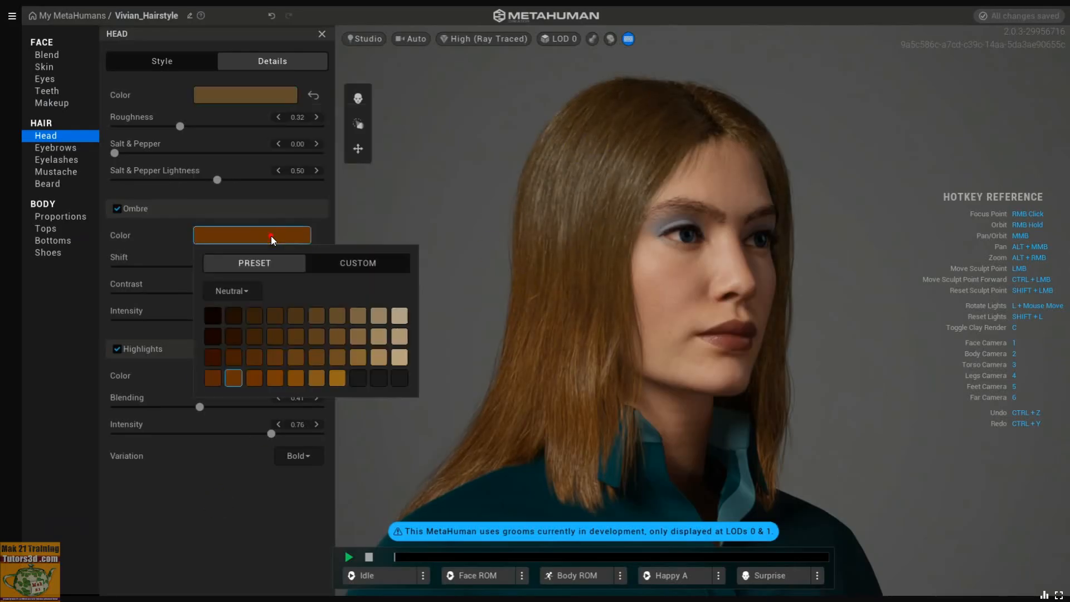
click(357, 335)
click(227, 537)
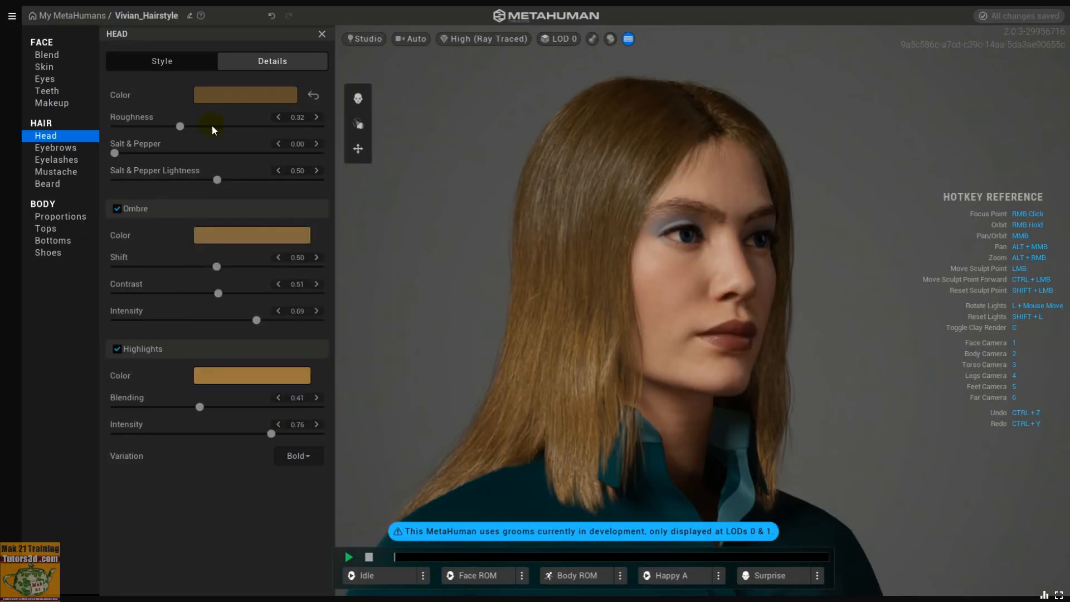
- Apply the short fringed hairstyle and inspect it from several angles and with the Idle animation playing
click(167, 60)
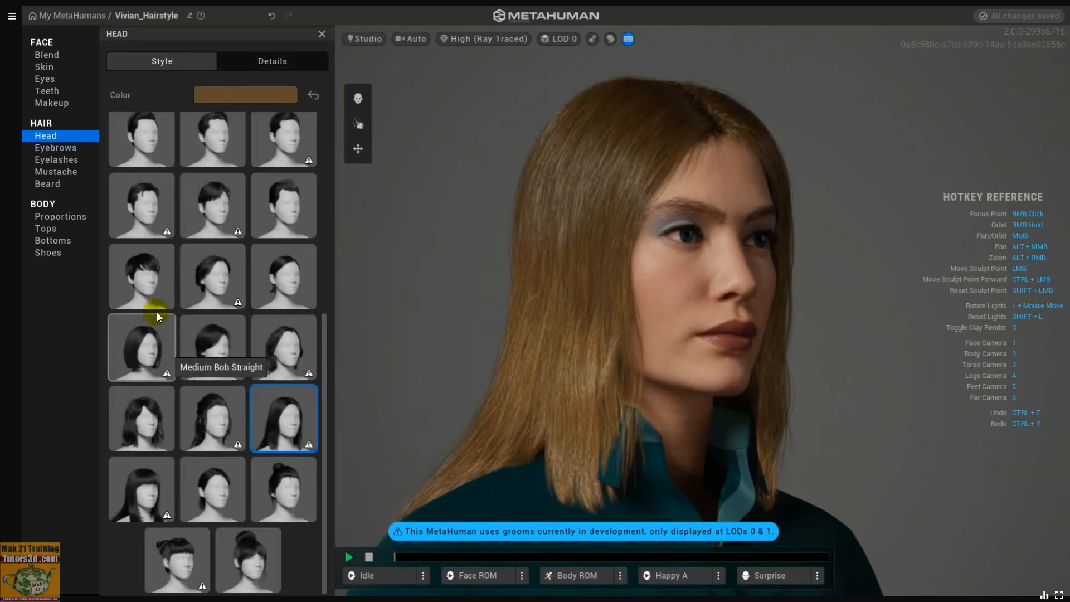
click(151, 284)
right_drag(642, 357, 841, 463)
right_drag(797, 517, 613, 351)
right_drag(340, 337, 707, 311)
click(350, 558)
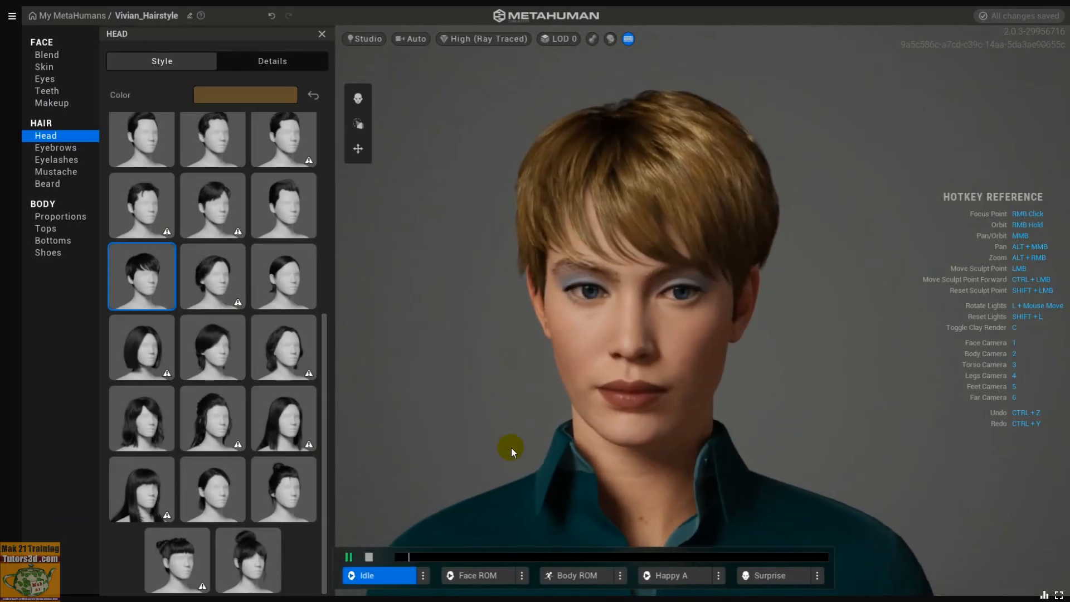
click(322, 34)
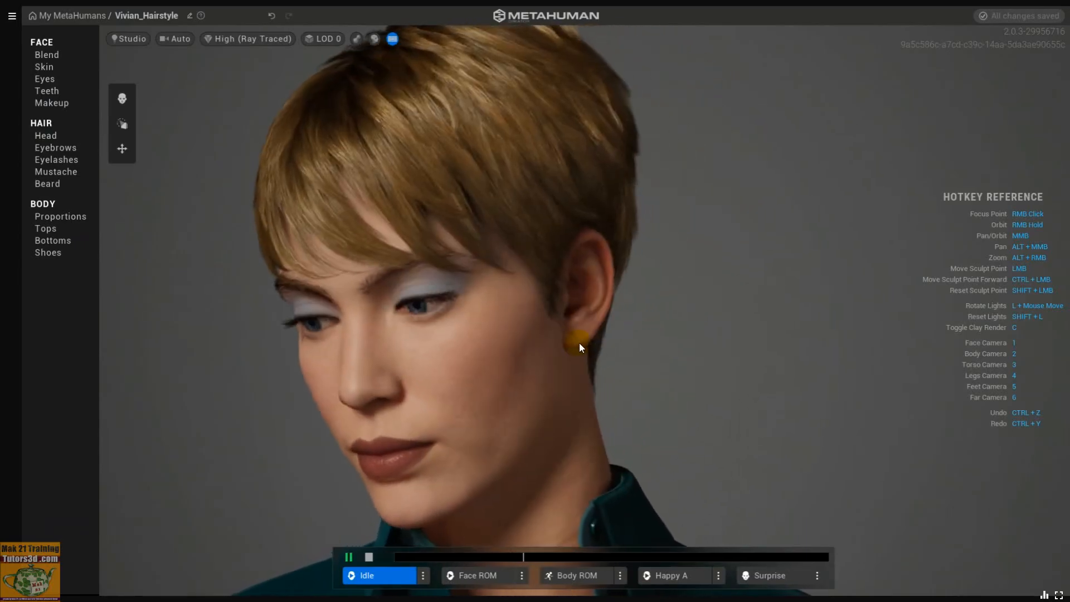
- Return to My MetaHumans and compare the Vivian_Hair character with Vivian_Hairstyle, ending on Vivian_Hairstyle
click(88, 16)
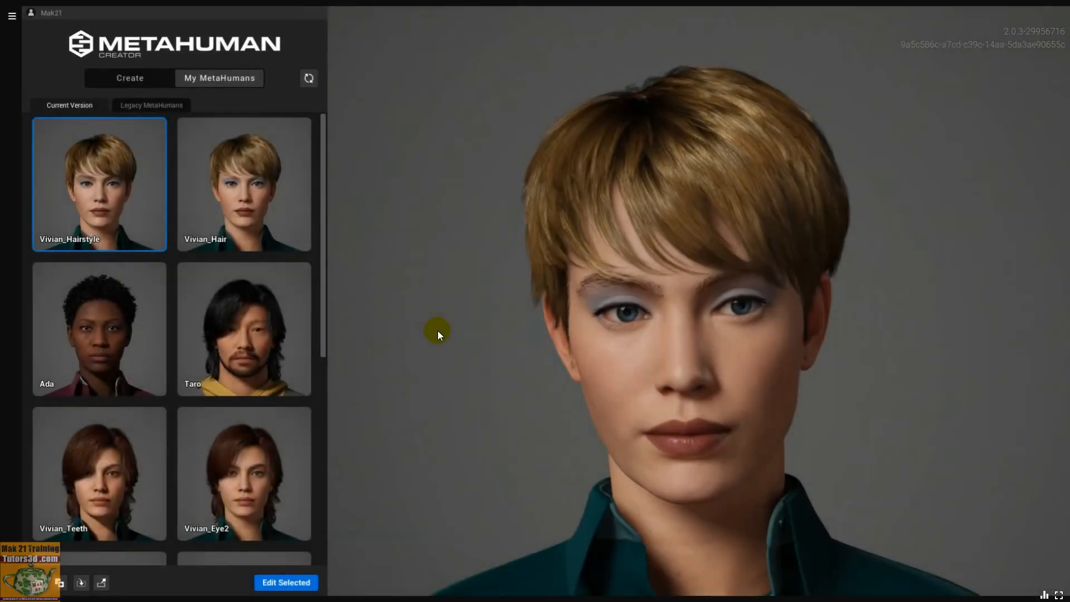
click(244, 205)
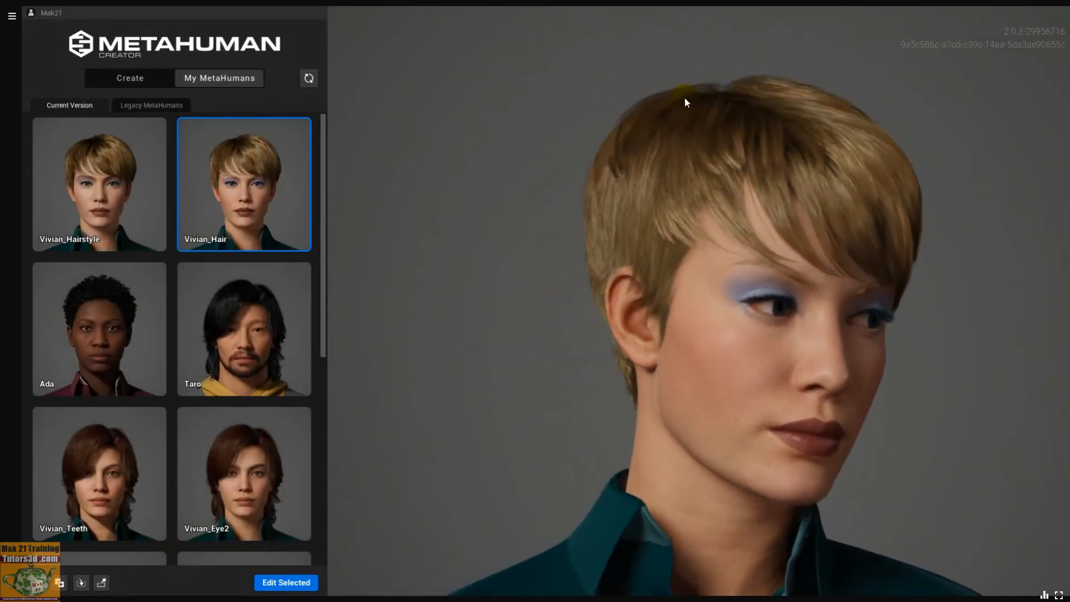
click(139, 198)
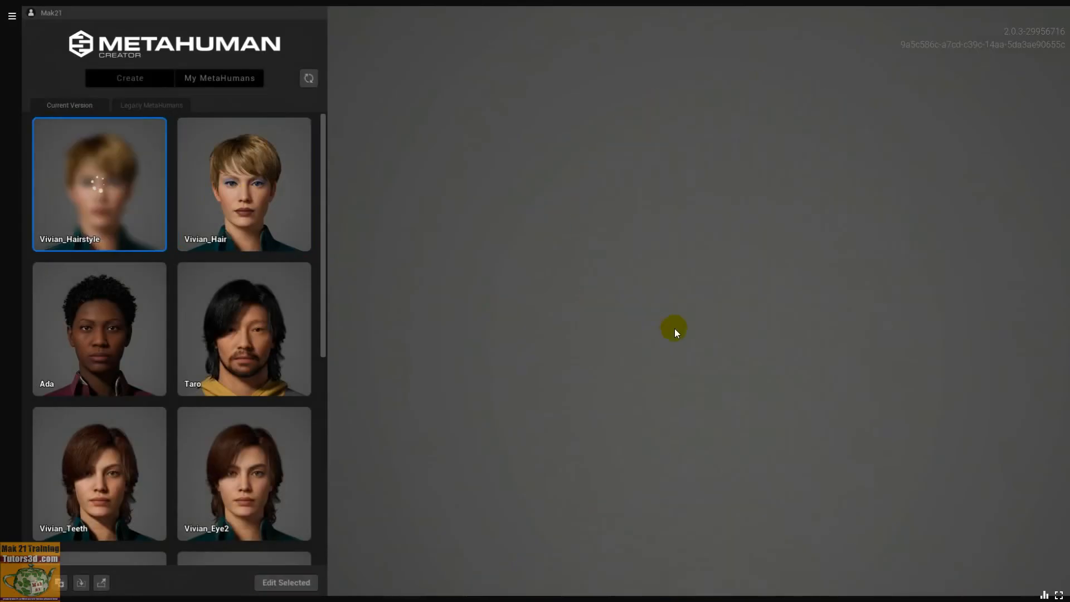